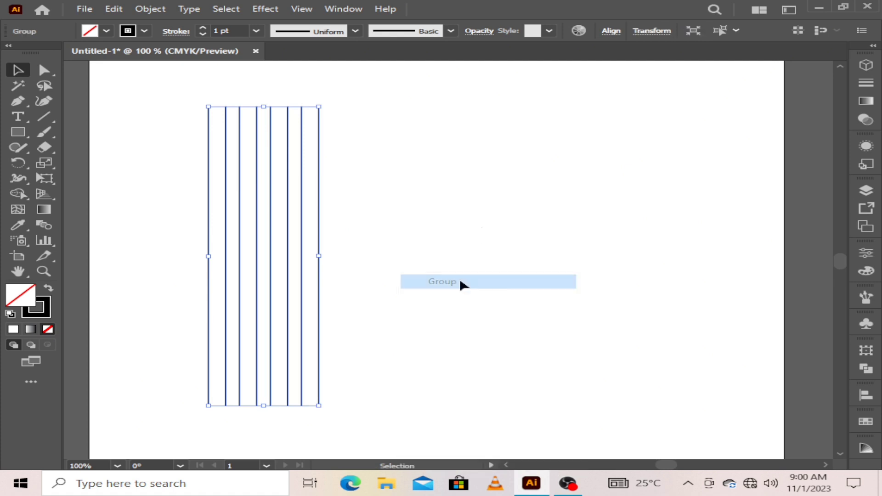
Centre the group of vertical lines horizontally and vertically on the artboard and ungroup it.
left_click(611, 30)
left_click(461, 67)
left_click(573, 67)
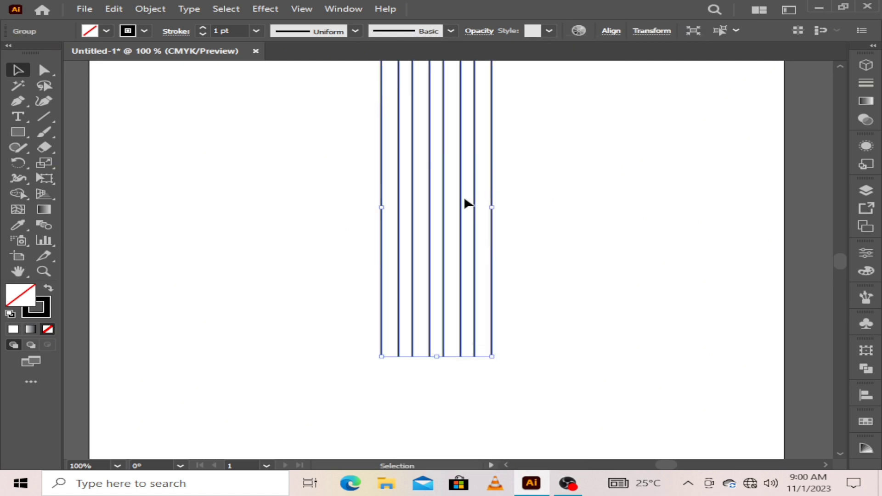
left_click_drag(565, 156, 418, 248)
right_click(390, 189)
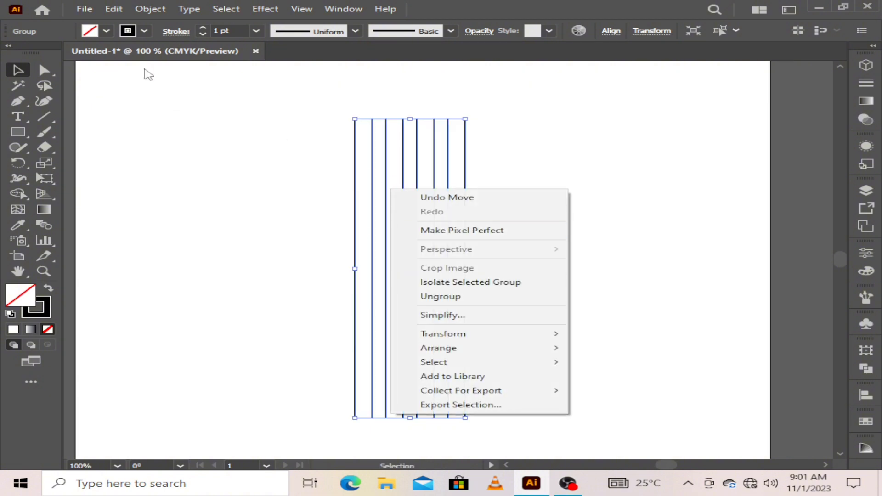
left_click(440, 296)
Paste a copy of the vertical lines in place and rotate it 90° so the lines form a crossing grid.
left_click(114, 8)
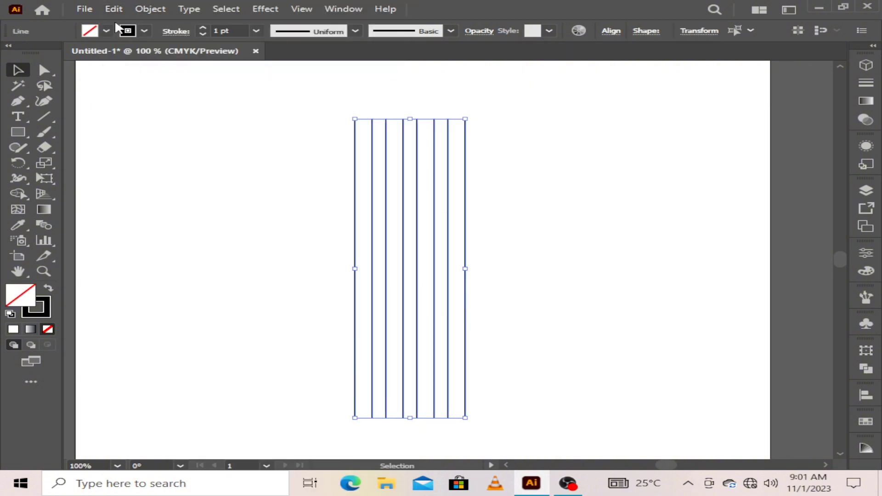
left_click(205, 129)
left_click_drag(469, 114, 608, 282)
left_click_drag(419, 282, 499, 337)
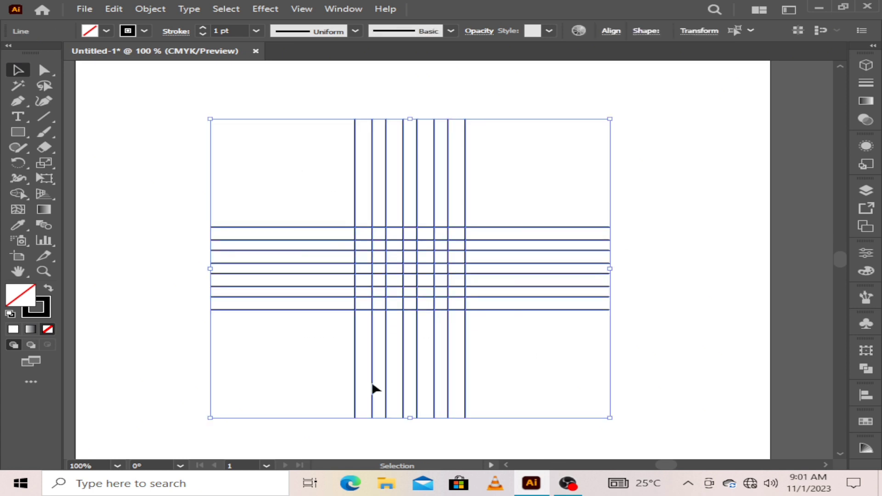
left_click(307, 344)
Draw a circle with the Ellipse tool that fills the grid out to its outermost line intersections.
scroll(461, 265, "up", 2)
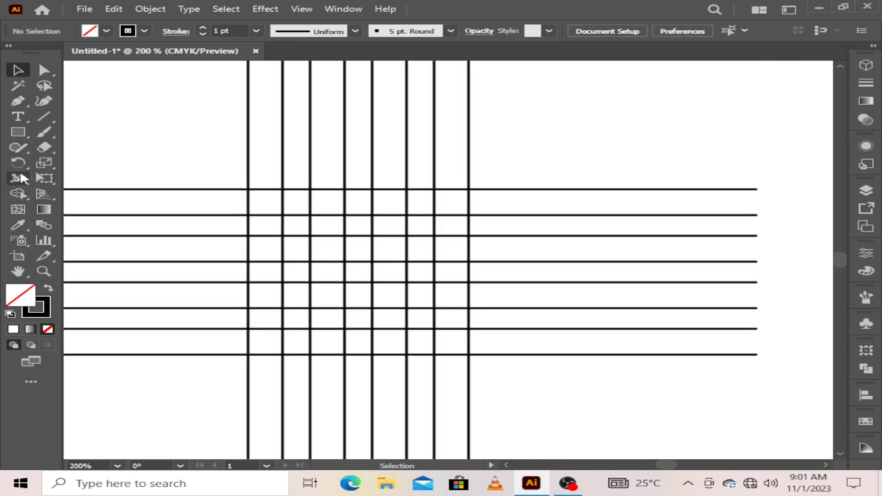
right_click(18, 131)
left_click(94, 164)
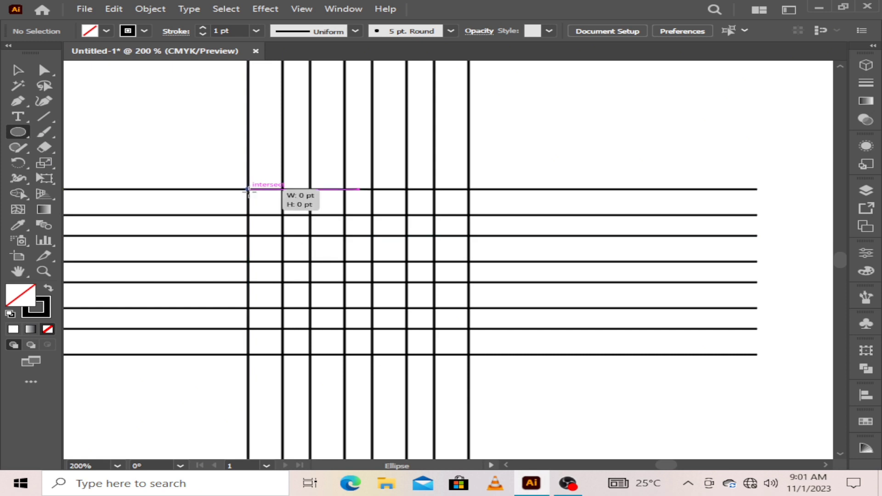
left_click_drag(248, 189, 435, 354)
Paste a copy of the circle in place and shrink it concentrically to the second ring of grid lines.
left_click(114, 9)
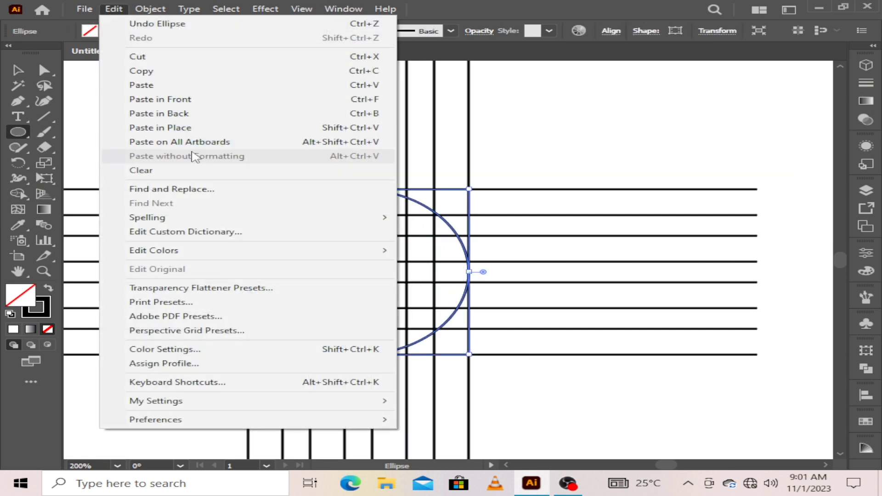
left_click(208, 128)
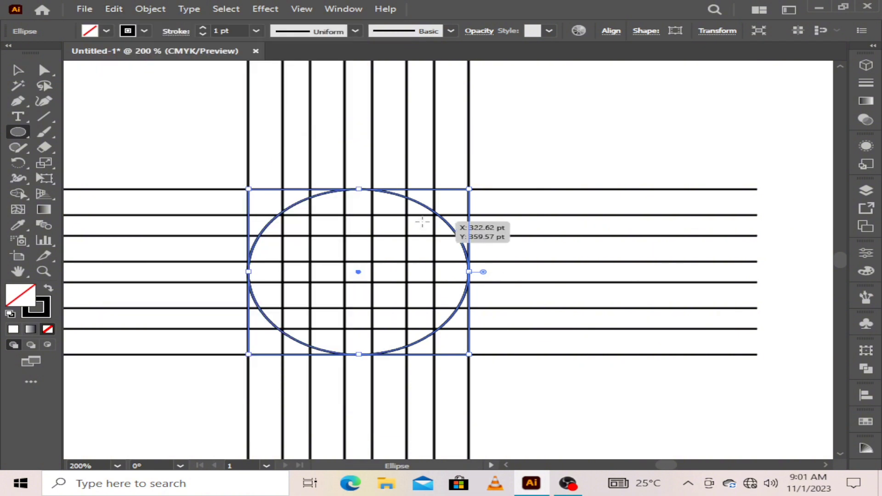
left_click_drag(463, 190, 441, 197)
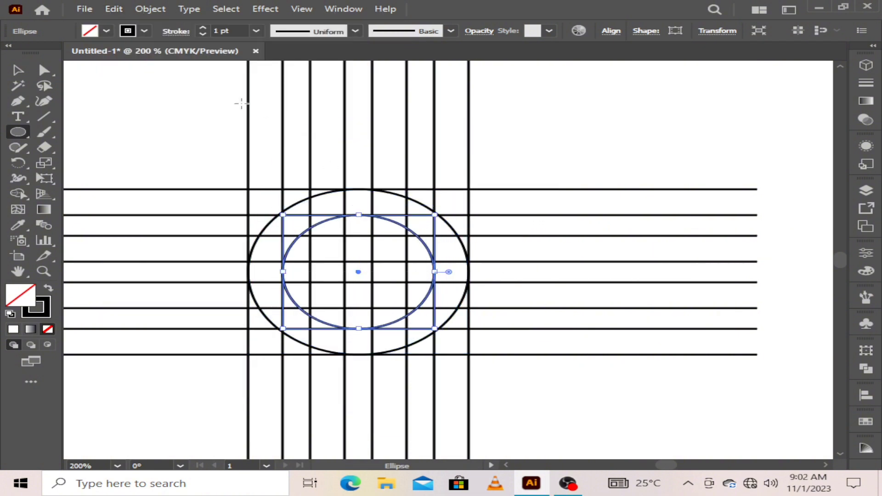
Add two smaller concentric copies of the circle, one fitted to the third ring of grid lines and one to the central cell.
left_click(114, 9)
left_click(174, 72)
left_click(114, 10)
left_click(180, 128)
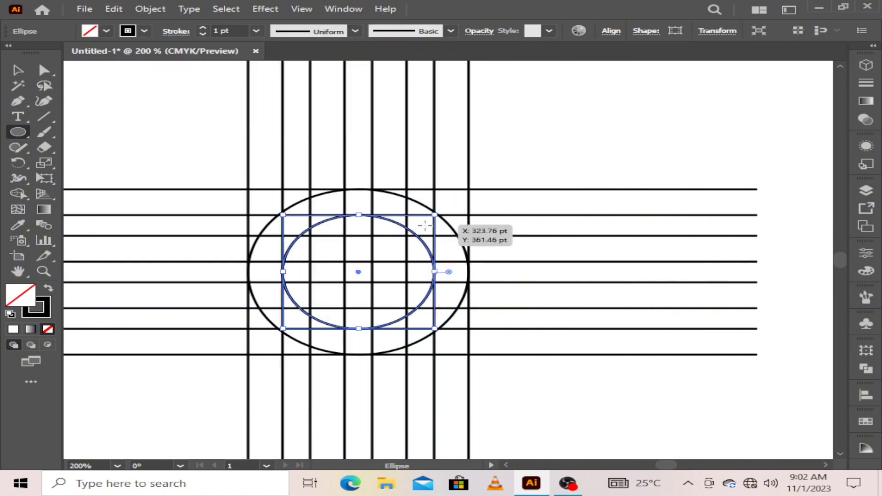
left_click_drag(435, 215, 373, 260)
left_click(114, 10)
left_click(114, 10)
left_click(197, 128)
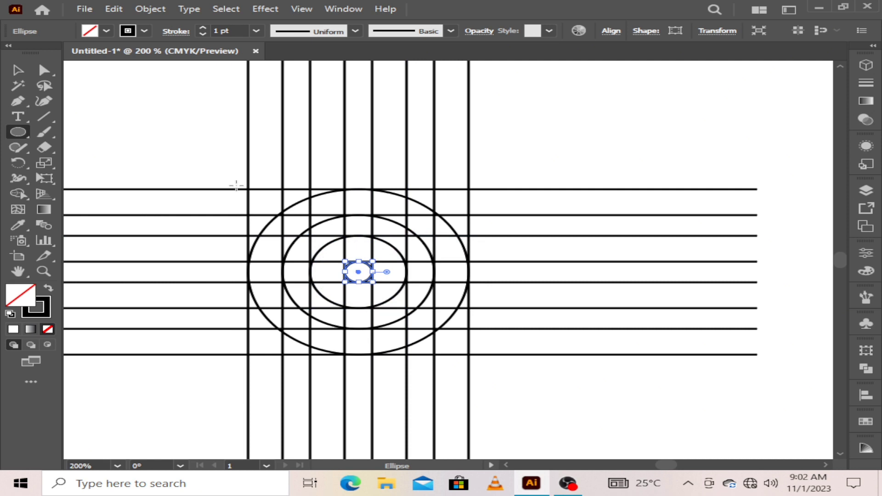
left_click(10, 68)
left_click(222, 139)
Examine in outline view how the concentric circles meet the grid lines, and return to preview.
left_click(301, 10)
left_click(353, 36)
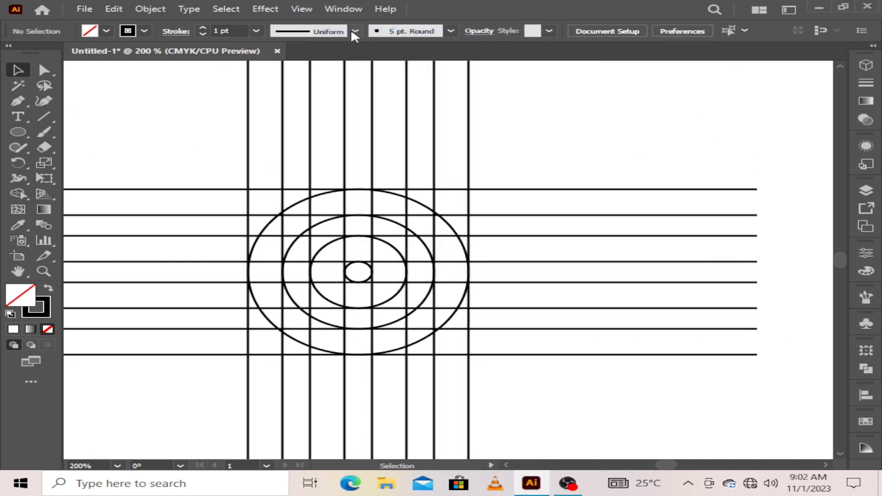
left_click(301, 9)
left_click(354, 20)
scroll(440, 313, "up", 2)
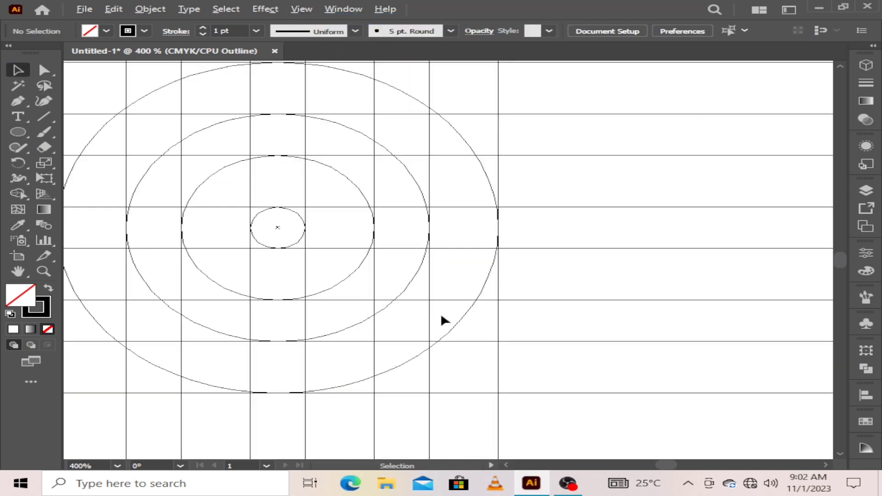
scroll(440, 315, "up", 2)
left_click_drag(310, 165, 498, 133)
left_click_drag(177, 301, 469, 359)
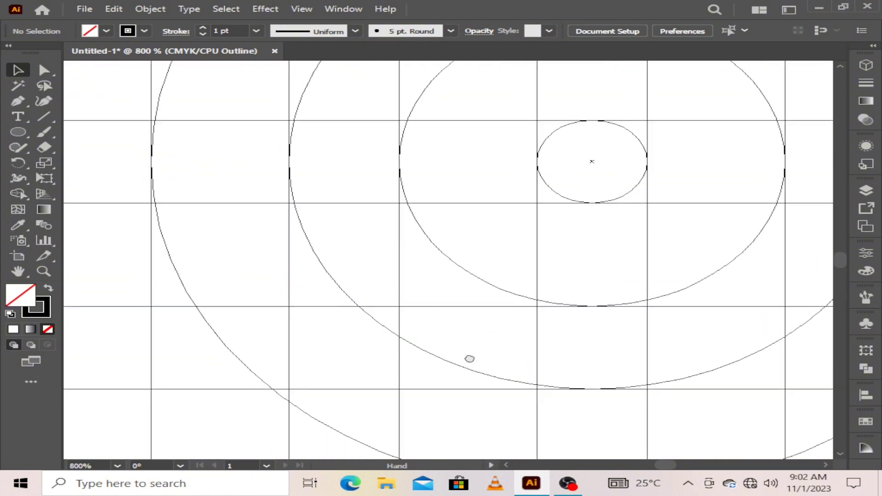
left_click_drag(539, 160, 195, 350)
scroll(294, 334, "down", 2)
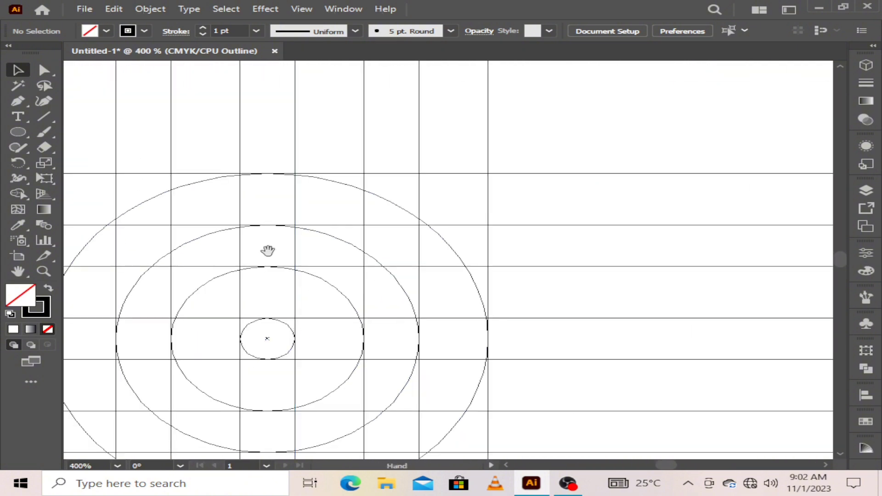
left_click_drag(268, 250, 371, 236)
scroll(372, 237, "down", 2)
left_click(301, 9)
left_click(354, 20)
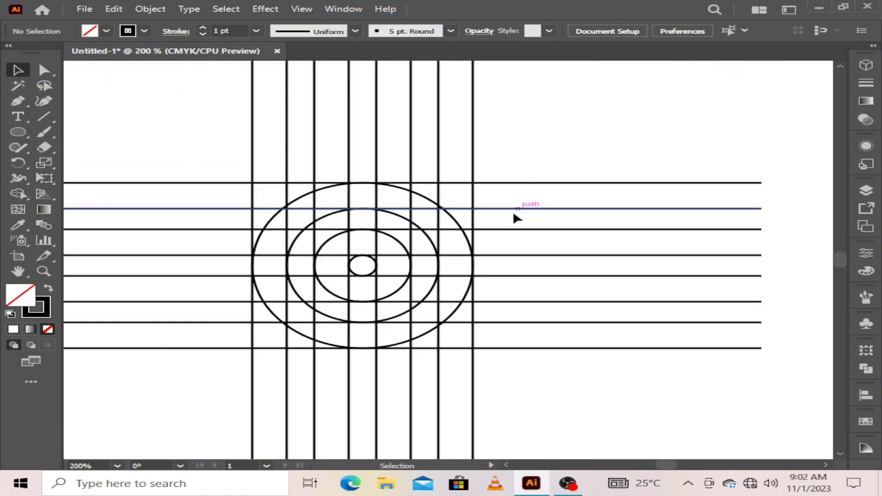
Paste a copy of the outermost circle in front and scale it from its left side to the second vertical line, keeping its right edge fixed.
scroll(395, 229, "up", 1)
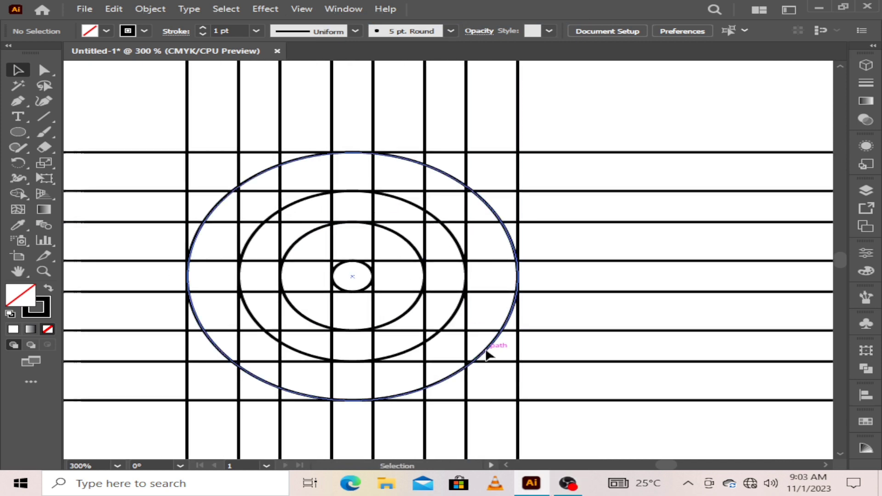
left_click(487, 354)
left_click(114, 9)
left_click(158, 72)
left_click(114, 9)
left_click(172, 99)
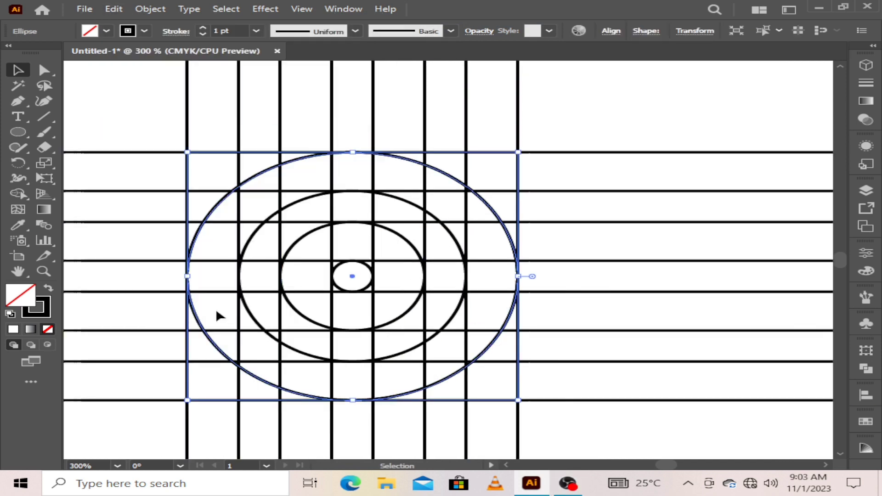
left_click_drag(185, 279, 239, 278)
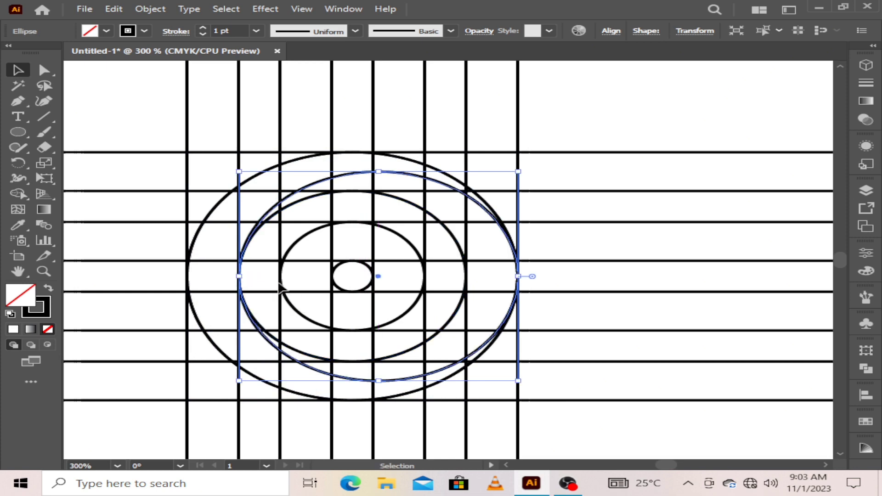
Paste a copy of the innermost circle in place and enlarge it leftward to the third vertical line, keeping its right edge fixed.
left_click(373, 276)
left_click(113, 9)
left_click(157, 71)
left_click(114, 9)
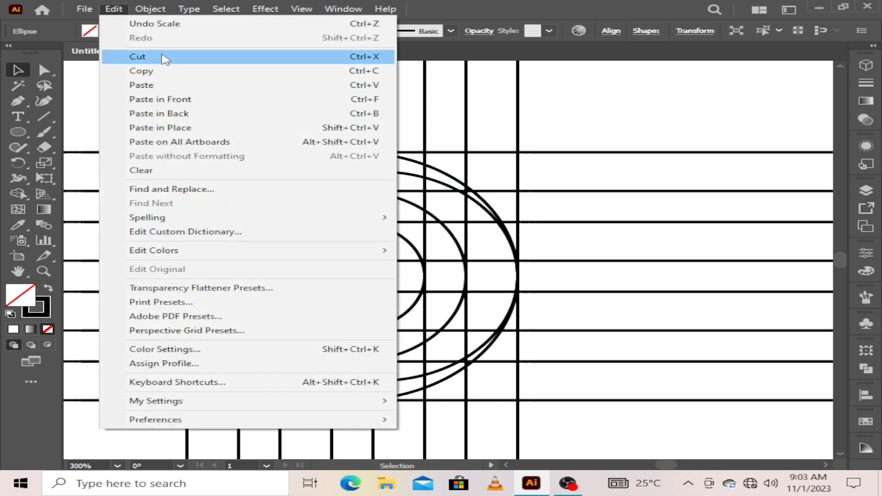
left_click(186, 128)
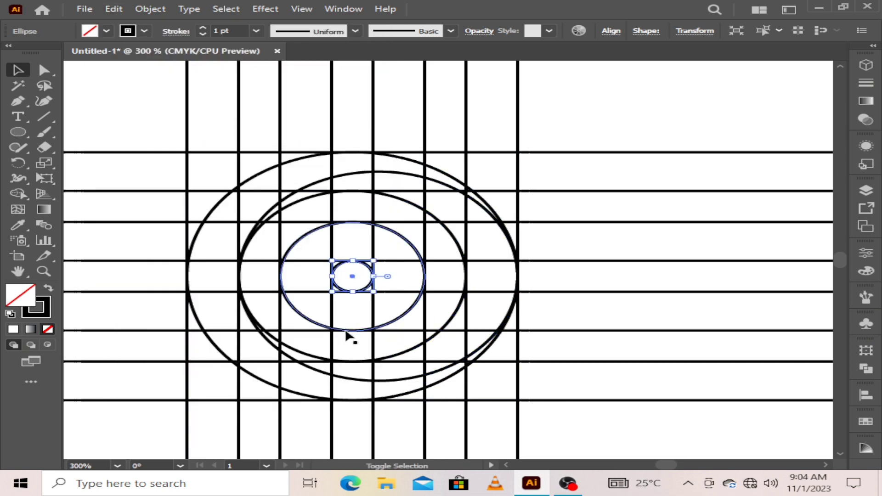
left_click_drag(334, 278, 279, 285)
left_click(221, 205)
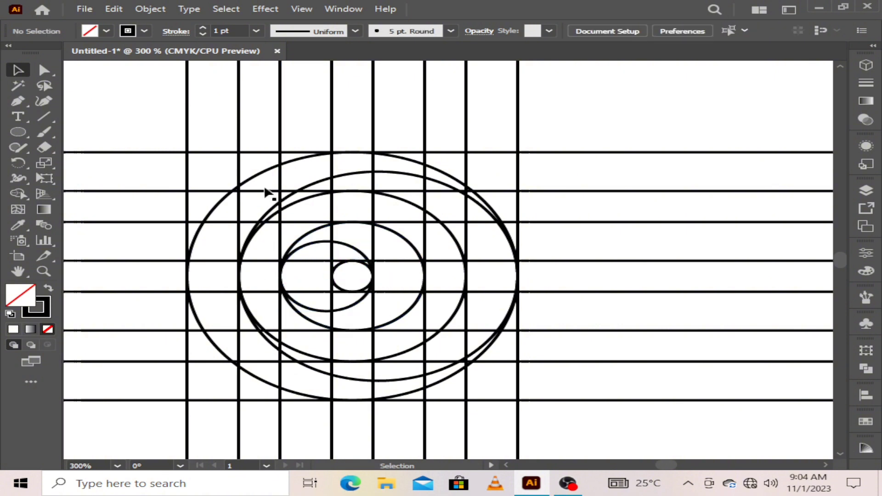
In outline view, draw a circle in the grid's upper-left corner spanning the first to fourth lines in both directions.
left_click(301, 9)
left_click(338, 23)
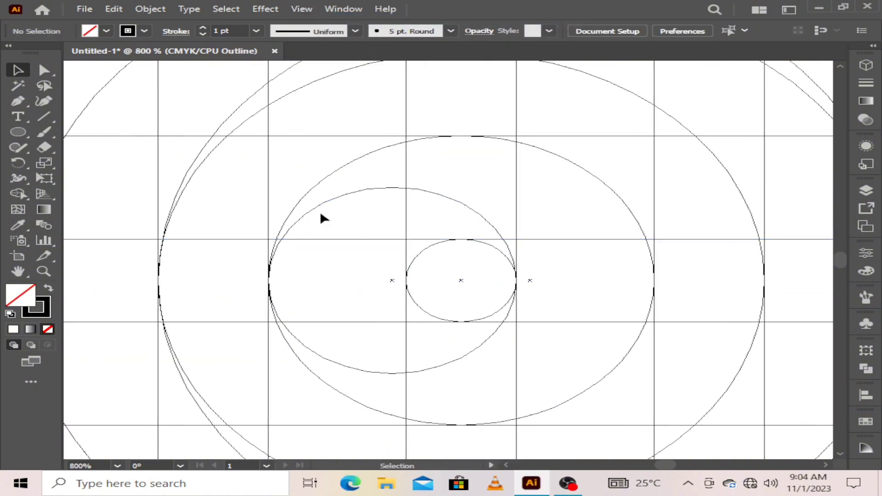
scroll(334, 227, "up", 1)
scroll(333, 227, "down", 1)
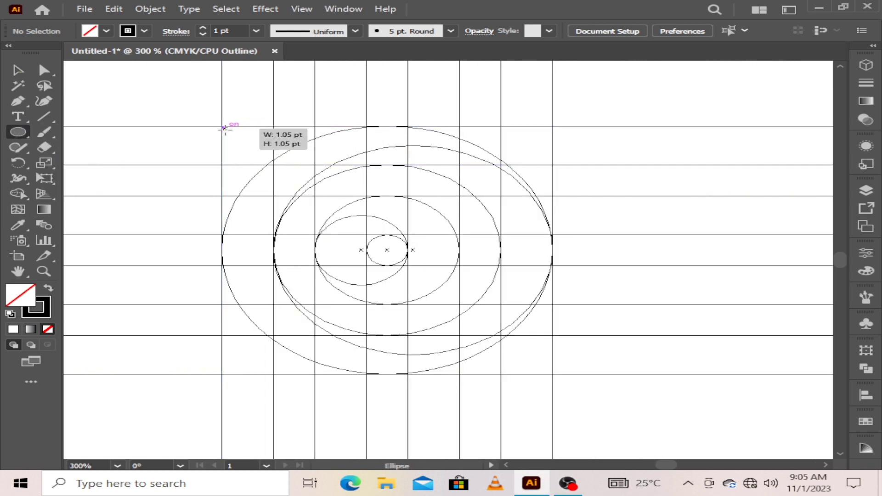
left_click_drag(265, 158, 373, 207)
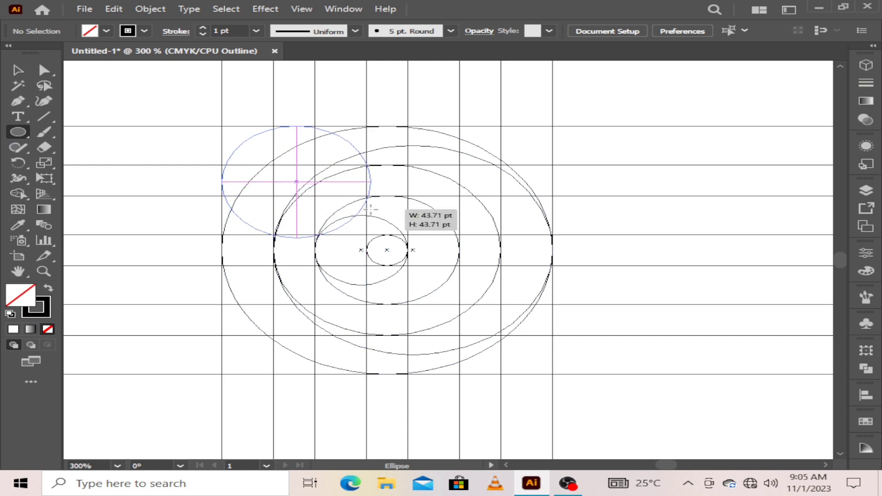
left_click_drag(367, 208, 368, 209)
Paste a copy of the corner circle in place and shrink it concentrically to fit its central grid cell.
left_click(113, 9)
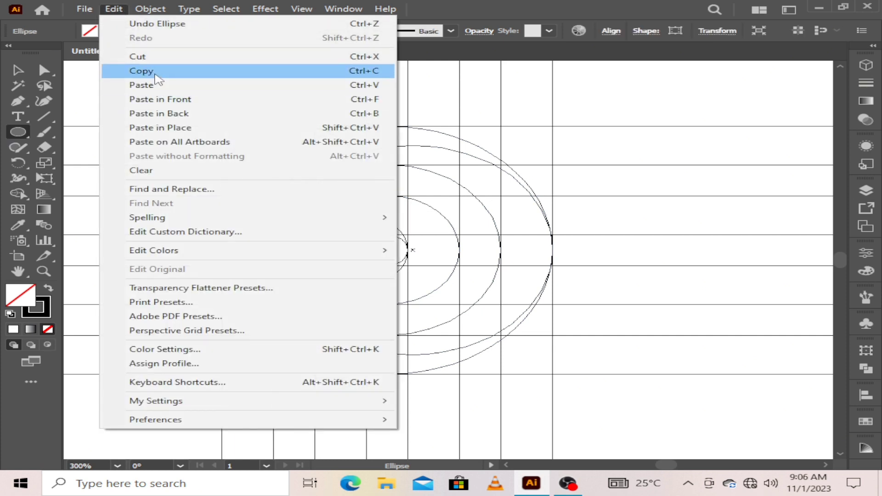
left_click(199, 128)
mouse_move(292, 180)
left_mouse_down()
mouse_move(345, 142)
mouse_move(317, 160)
left_mouse_up()
Paste a copy of the small corner circle and enlarge it rightward to the fourth vertical line, keeping its left edge fixed.
left_click(114, 8)
left_click(141, 71)
left_click(114, 9)
left_click(188, 105)
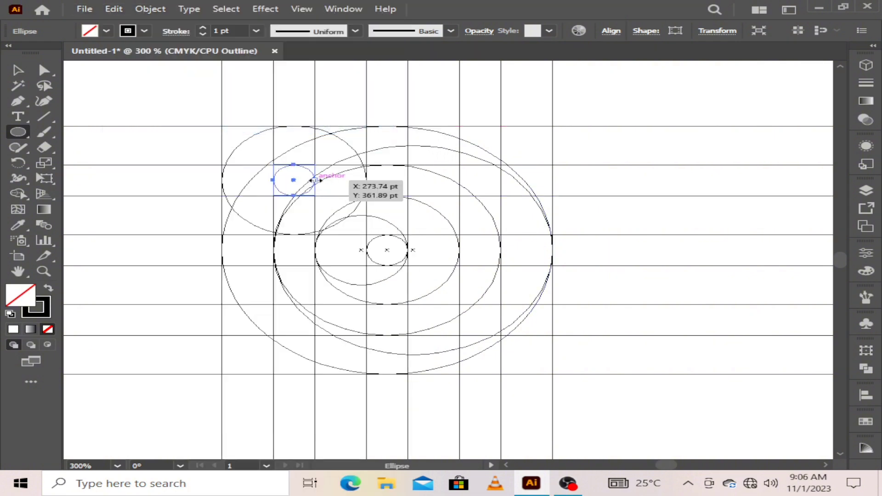
left_click_drag(315, 180, 383, 195)
key("v")
left_click(247, 94)
Check the three corner circles up close and return the drawing to preview display.
scroll(365, 183, "up", 4)
scroll(384, 195, "down", 4)
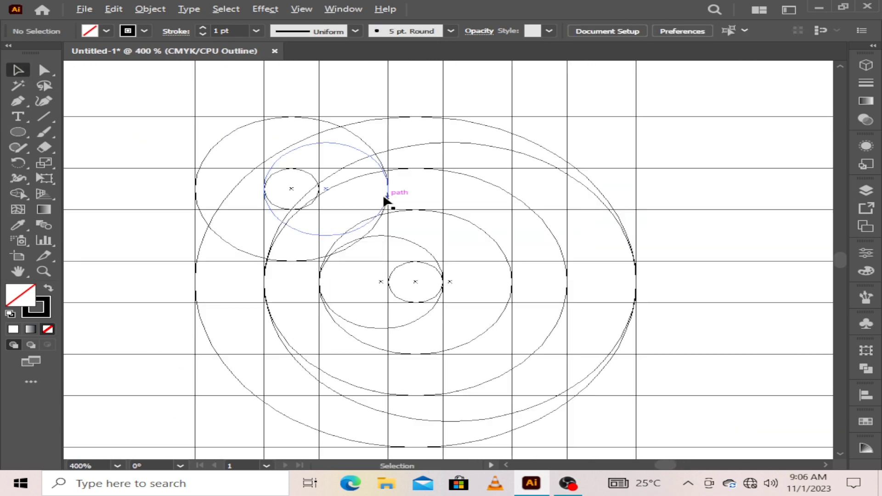
left_click(256, 161)
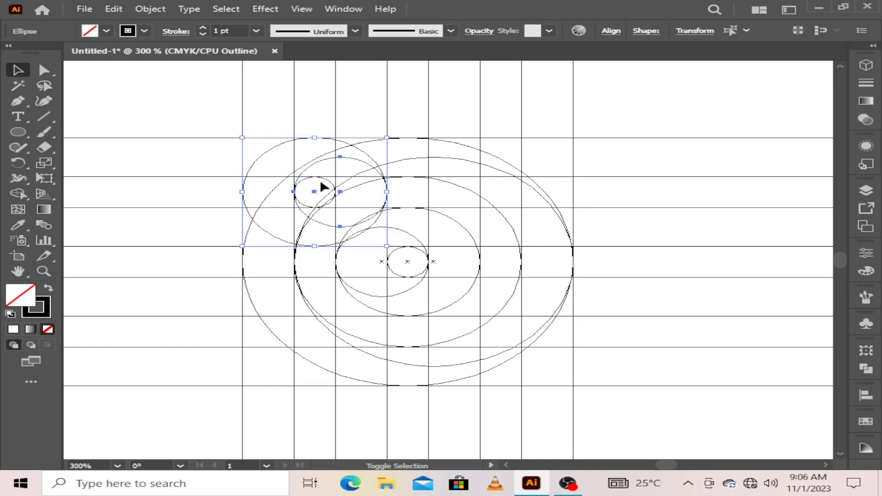
left_click(192, 140)
left_click(301, 9)
left_click(331, 18)
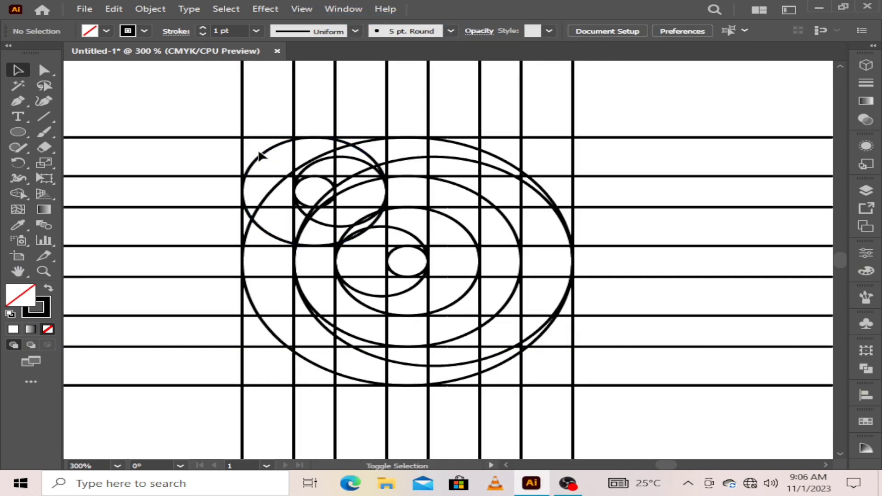
Group the three circles in the grid's upper-left corner.
left_click(260, 157)
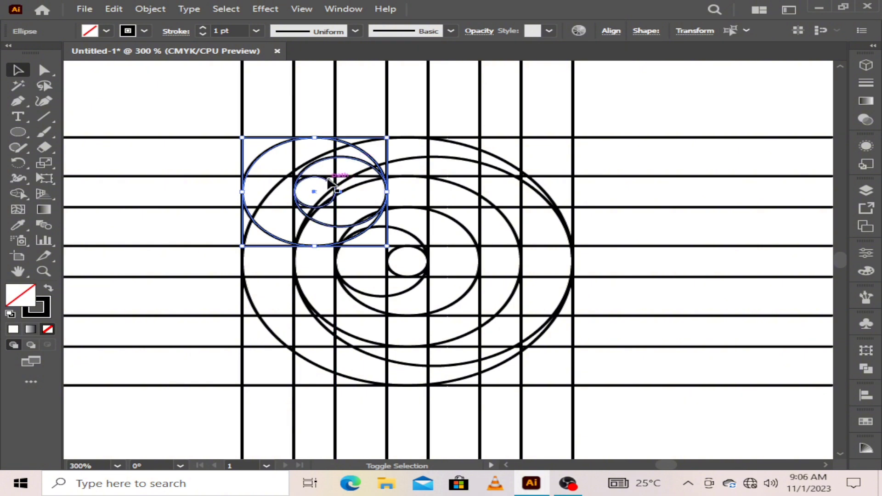
right_click(335, 195)
left_click(391, 269)
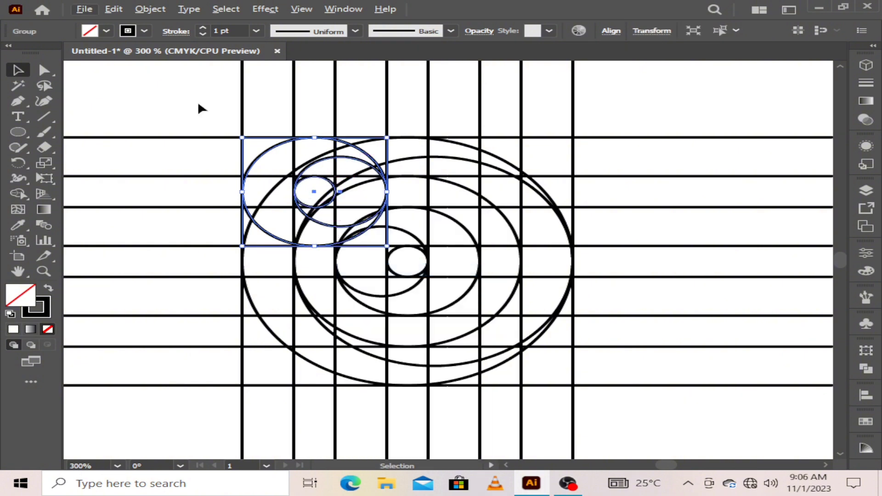
Paste a copy of the grouped corner circles in place and move it to the grid's upper-right corner.
left_click(113, 8)
left_click(137, 69)
left_click(113, 9)
left_click(187, 128)
left_click_drag(315, 195, 502, 204)
left_click(629, 117)
Select all grid lines and circles, activate the Shape Builder tool and set the fill to red.
scroll(592, 193, "down", 3)
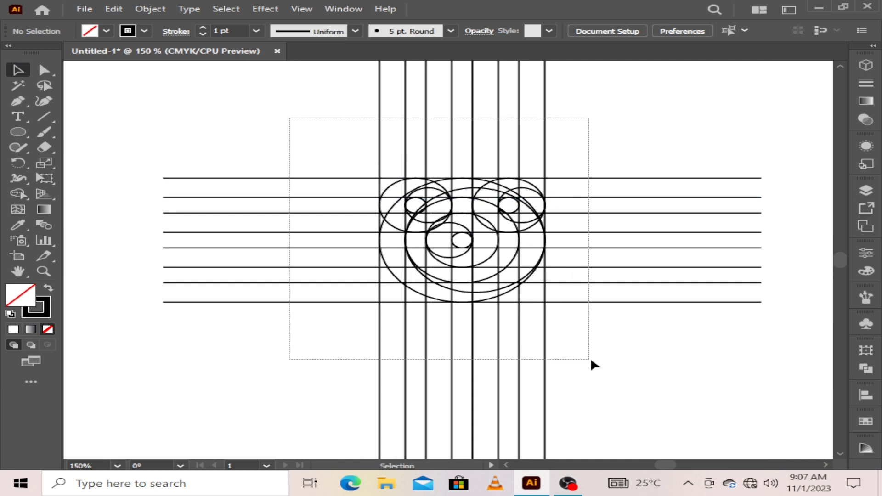
left_click_drag(591, 361, 591, 361)
left_click(19, 194)
left_click(91, 32)
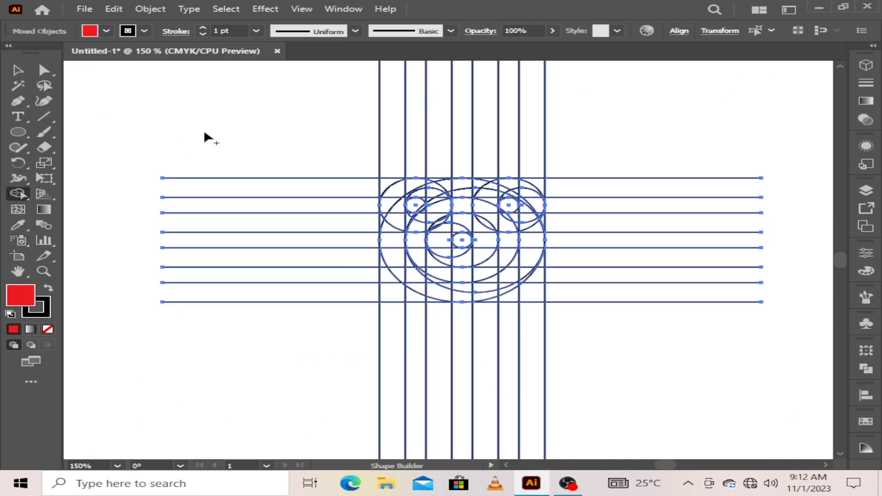
left_click(90, 31)
scroll(508, 190, "up", 2)
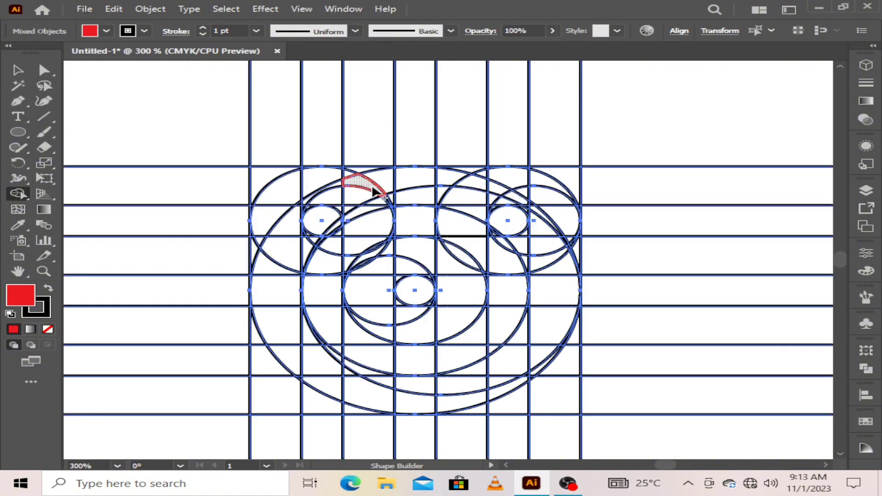
Merge the regions of the upper-left arch, the left side and the bottom curve into one red outer band with Shape Builder.
left_click_drag(312, 187, 295, 190)
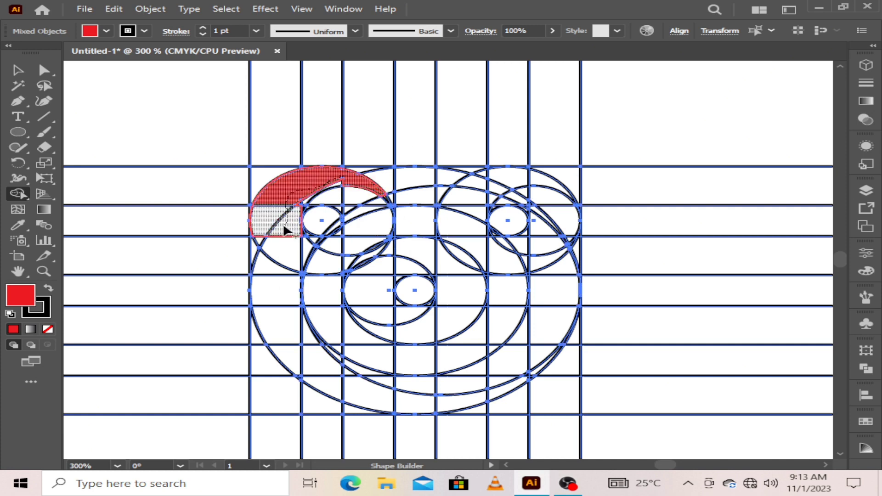
left_click_drag(296, 354, 321, 376)
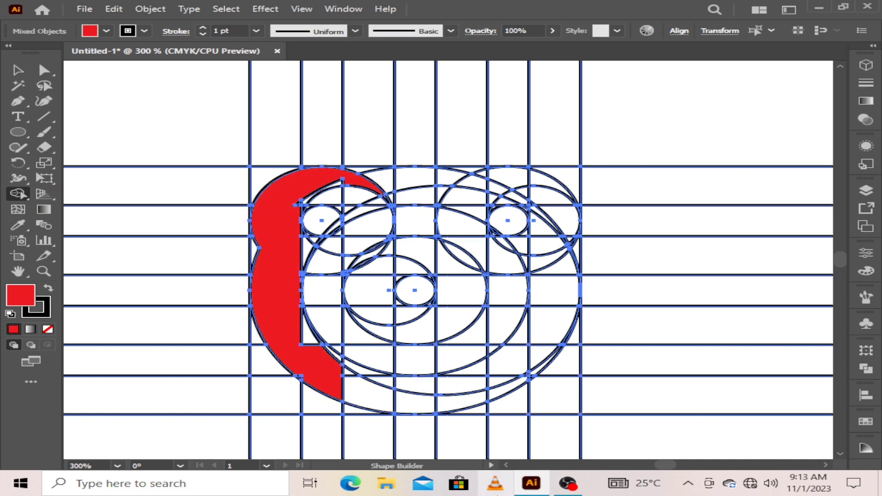
mouse_move(466, 403)
left_mouse_down()
mouse_move(541, 377)
mouse_move(536, 371)
left_mouse_up()
scroll(498, 371, "up", 4)
scroll(513, 368, "down", 3)
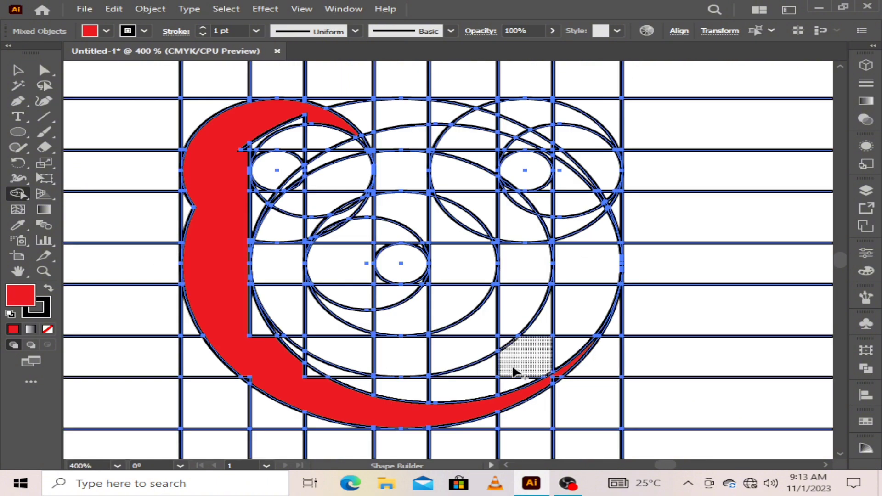
Merge the missing pieces under the left arch and along the left side into the red outer band.
left_click(298, 136)
scroll(301, 131, "up", 2)
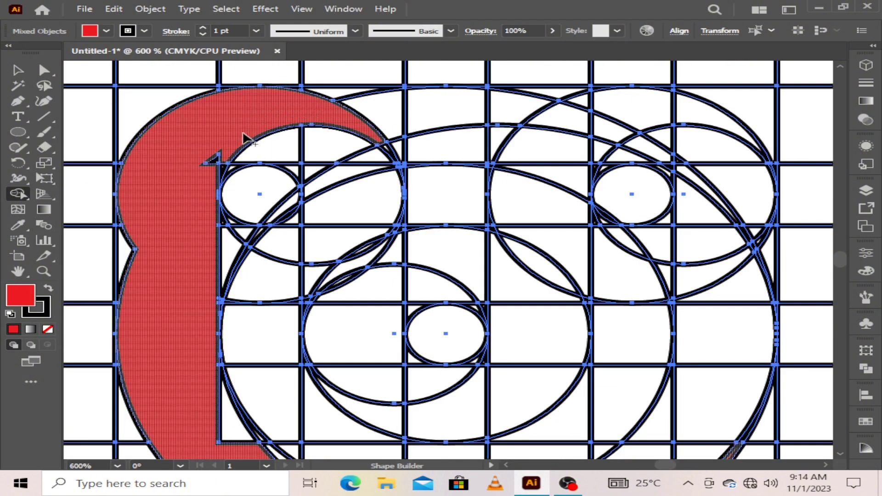
scroll(121, 232, "up", 2)
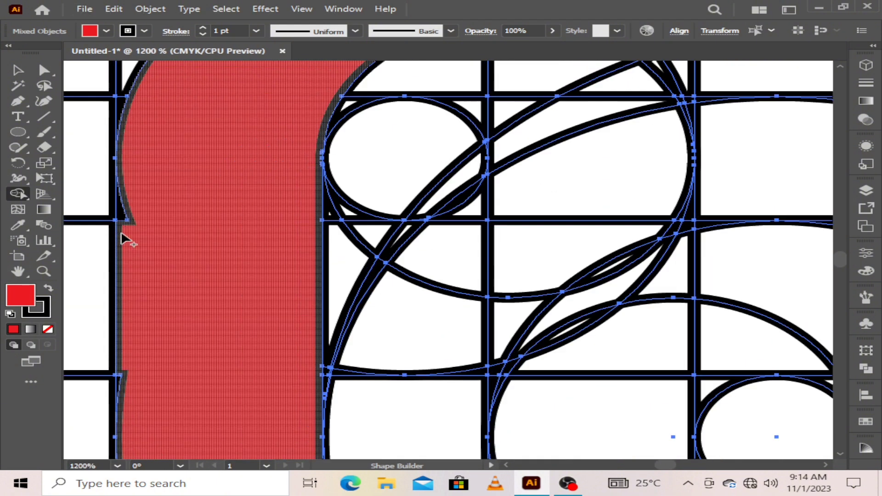
scroll(214, 229, "down", 2)
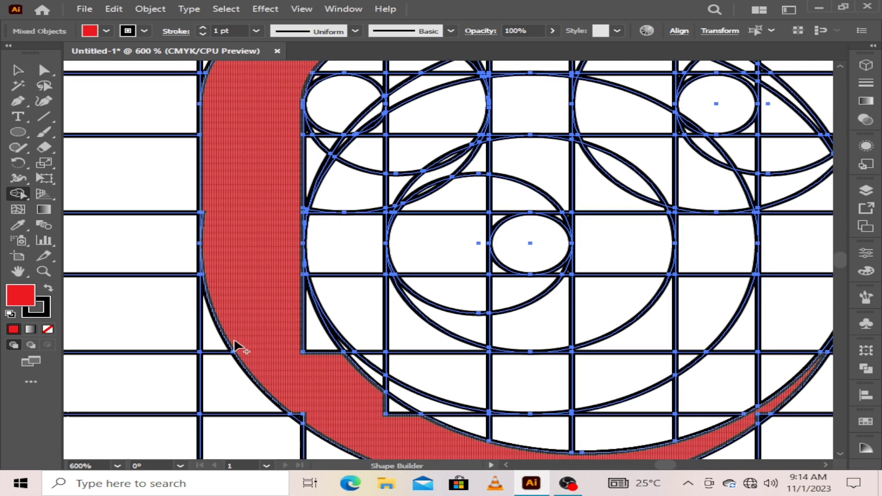
scroll(255, 352, "up", 1)
mouse_move(255, 351)
left_mouse_down()
mouse_move(322, 284)
mouse_move(314, 236)
left_mouse_up()
key("ctrl+z")
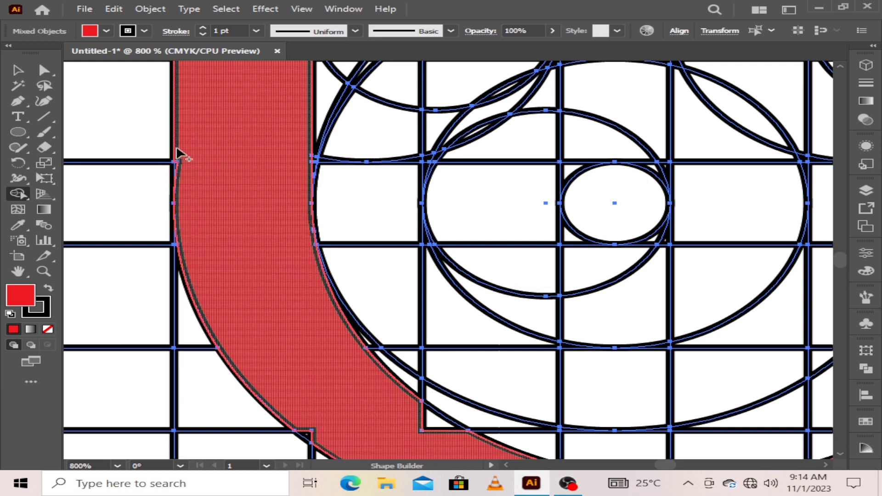
Merge the leftover slivers along the left and lower edges of the outer band to smooth its outline.
left_click_drag(176, 147, 177, 171)
left_click_drag(290, 324, 253, 180)
left_click_drag(272, 291, 285, 298)
left_click_drag(349, 312, 309, 269)
left_click_drag(355, 233, 378, 266)
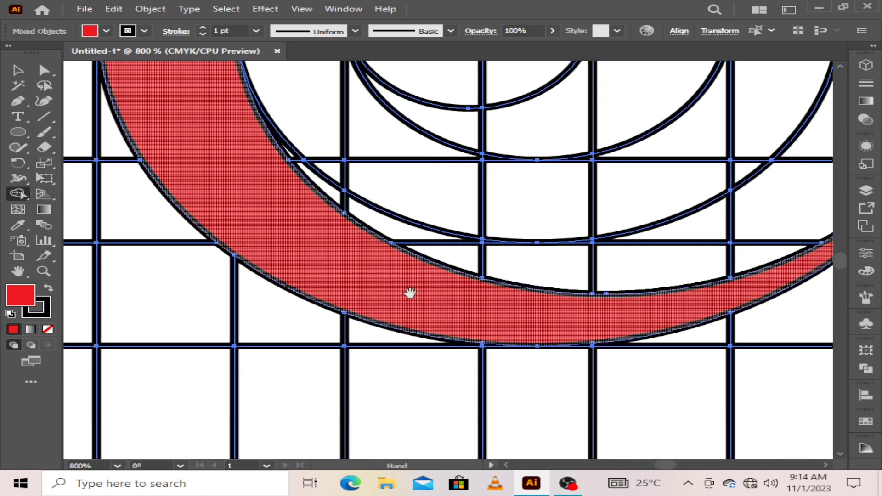
left_click_drag(786, 284, 575, 222)
left_click_drag(702, 161, 453, 229)
left_click_drag(464, 187, 426, 248)
left_click_drag(354, 297, 348, 314)
mouse_move(444, 230)
left_mouse_down()
mouse_move(371, 264)
mouse_move(356, 263)
mouse_move(367, 243)
mouse_move(247, 286)
left_mouse_up()
Merge the lower-right regions just inside the outer circle into a red segment.
scroll(284, 256, "down", 3)
left_click_drag(284, 229, 342, 272)
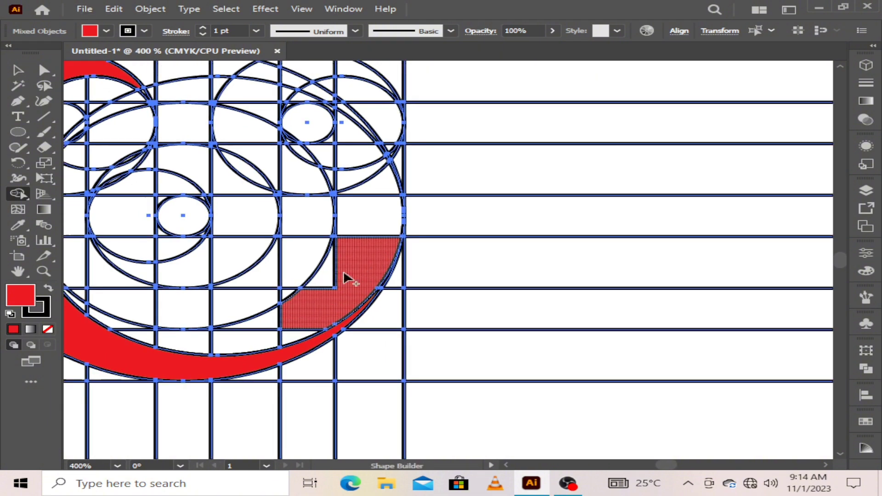
left_click(343, 270)
key("ctrl+minus")
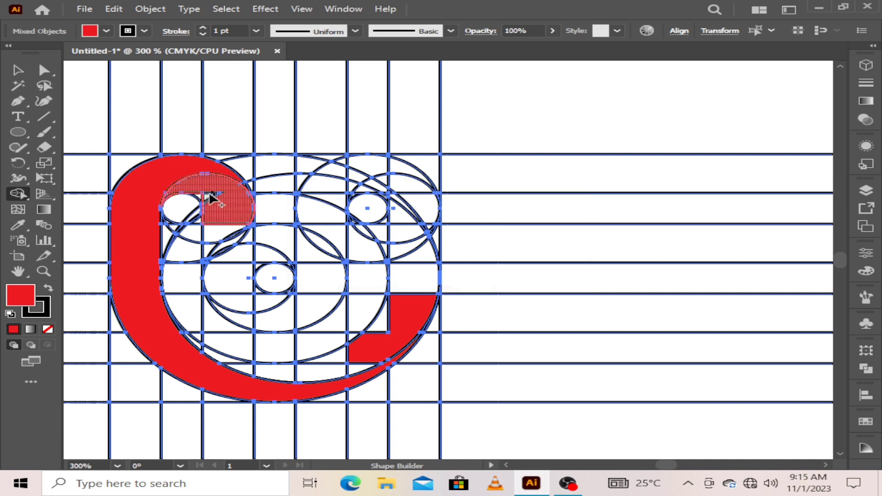
Build the red inner-left stem down to the centre circle and the red centre-right stem with its upper arch.
mouse_move(227, 200)
left_mouse_down()
mouse_move(227, 241)
mouse_move(223, 232)
left_mouse_up()
mouse_move(225, 263)
left_mouse_down()
mouse_move(223, 306)
mouse_move(239, 298)
mouse_move(273, 304)
left_mouse_up()
key("ctrl+z")
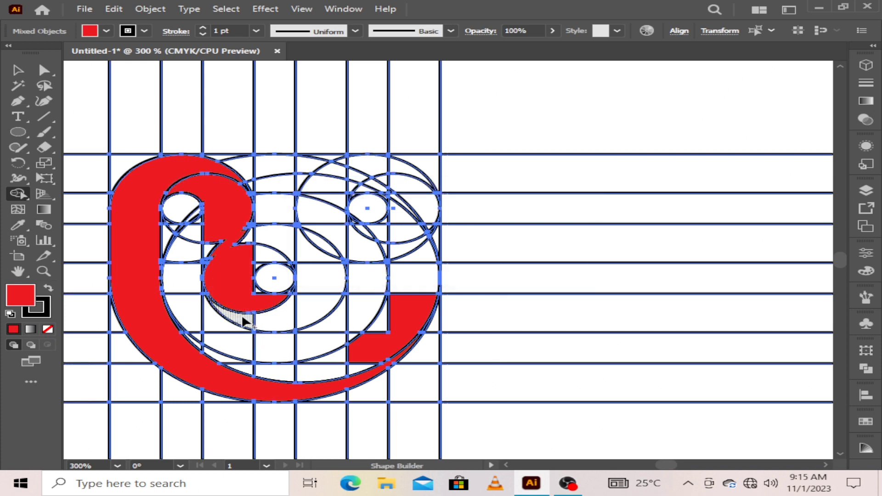
mouse_move(337, 249)
left_mouse_down()
mouse_move(338, 202)
mouse_move(356, 161)
mouse_move(402, 169)
left_mouse_up()
left_click_drag(351, 188, 384, 204)
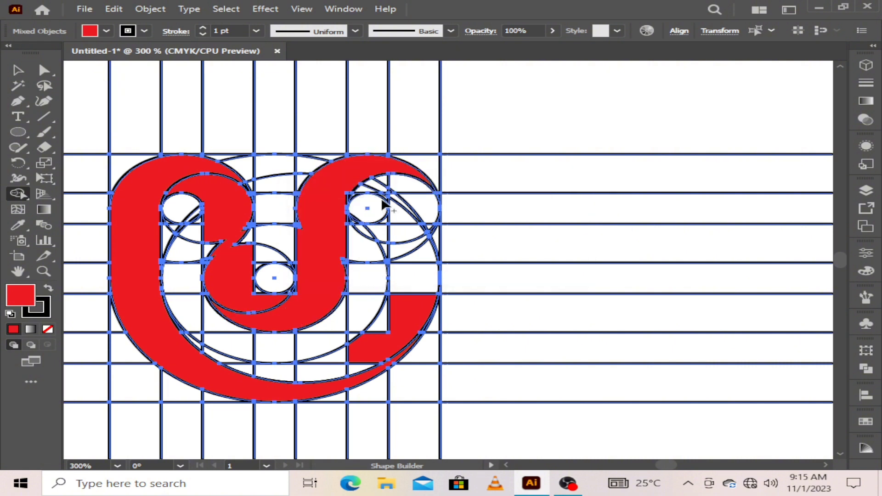
Merge the regions and gaps of the far-right stem and its arch into one red shape, leaving the small circle open.
mouse_move(425, 225)
left_mouse_down()
mouse_move(413, 261)
mouse_move(442, 248)
left_mouse_up()
scroll(443, 246, "up", 4)
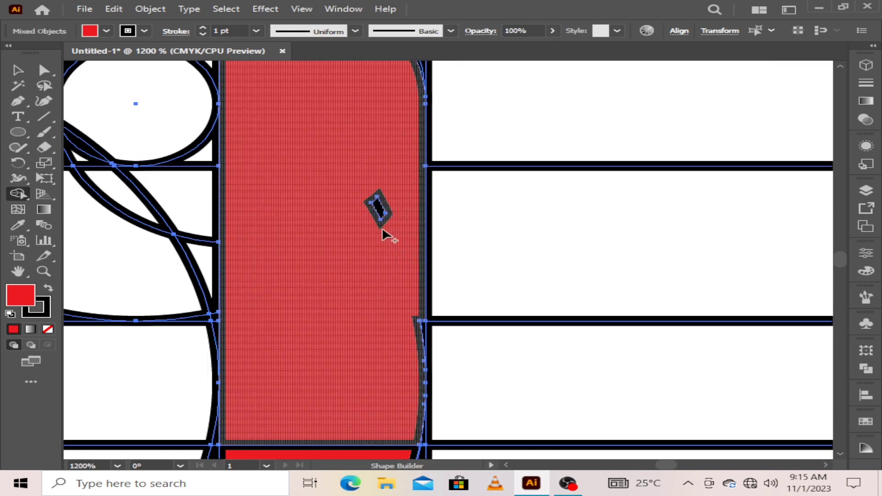
left_click_drag(382, 214, 407, 271)
scroll(406, 309, "down", 2)
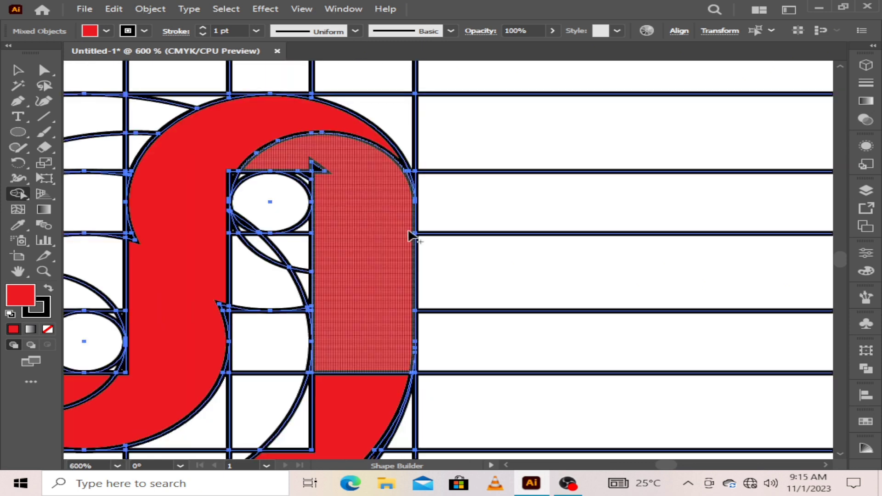
scroll(317, 170, "up", 2)
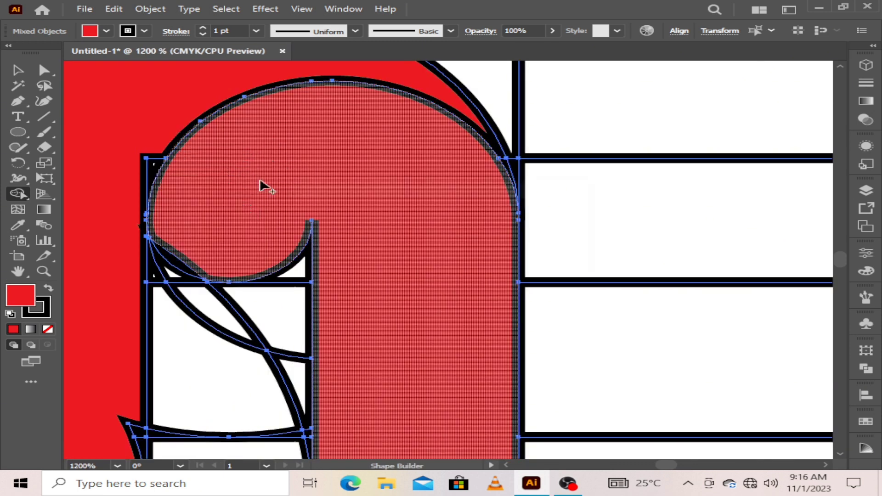
left_click_drag(146, 120, 148, 164)
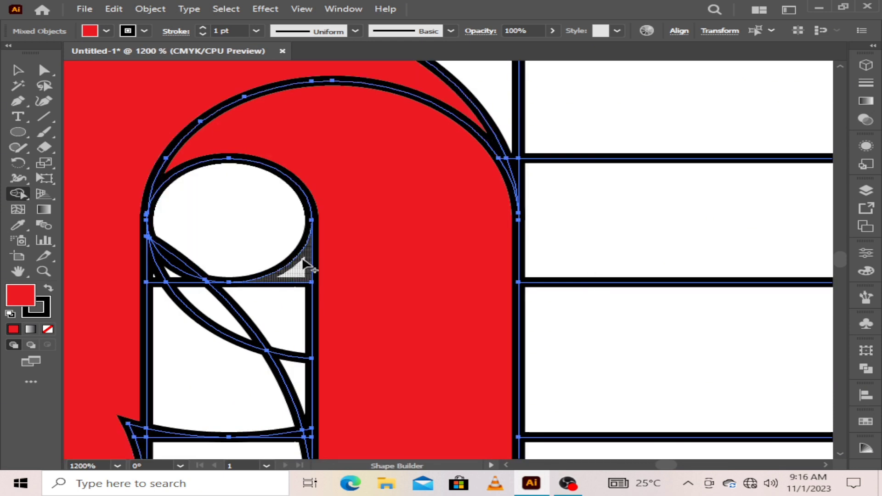
Extend the lower-right segment along the inner bottom curve to the lower left as one red band.
scroll(319, 262, "down", 4)
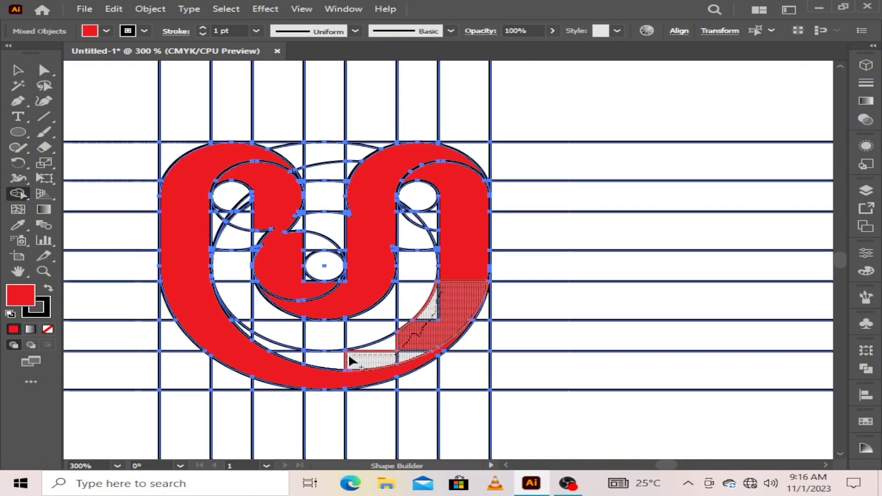
left_click_drag(349, 362, 390, 344)
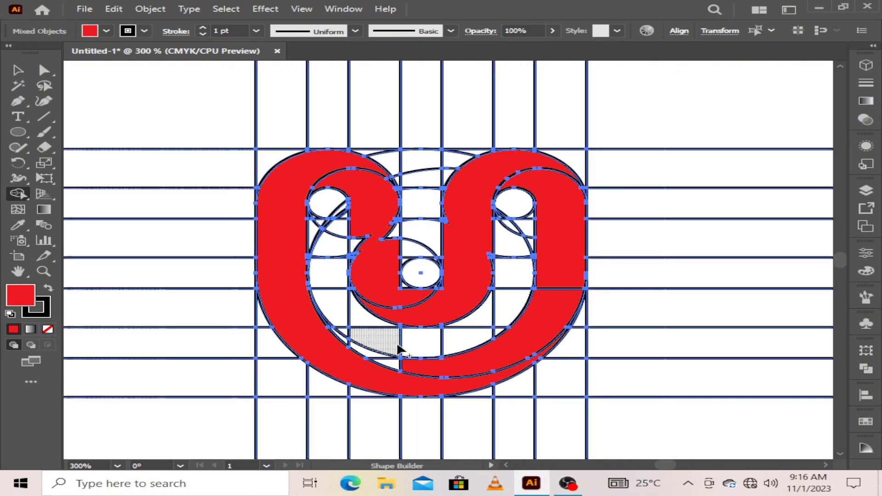
scroll(395, 344, "up", 4)
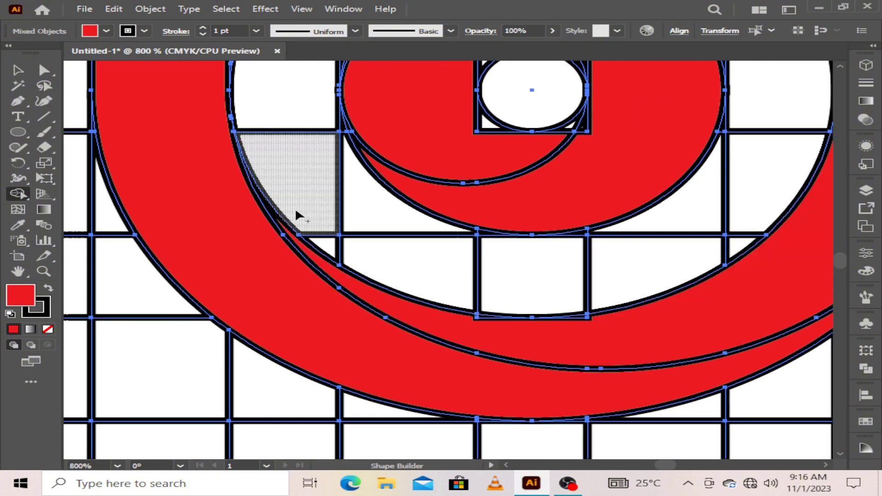
left_click_drag(705, 344, 656, 329)
mouse_move(228, 206)
left_mouse_down()
mouse_move(429, 299)
mouse_move(563, 343)
left_mouse_up()
Merge the thin sliver at the lowest point of the inner bottom curve with the red band.
scroll(565, 349, "up", 4)
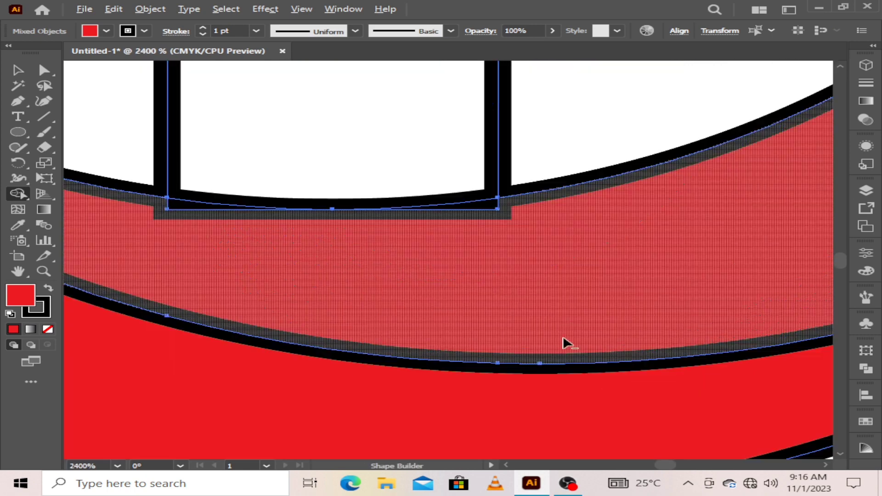
scroll(551, 314, "down", 1)
left_click_drag(330, 275, 651, 382)
left_click_drag(808, 390, 464, 324)
left_click_drag(866, 315, 688, 322)
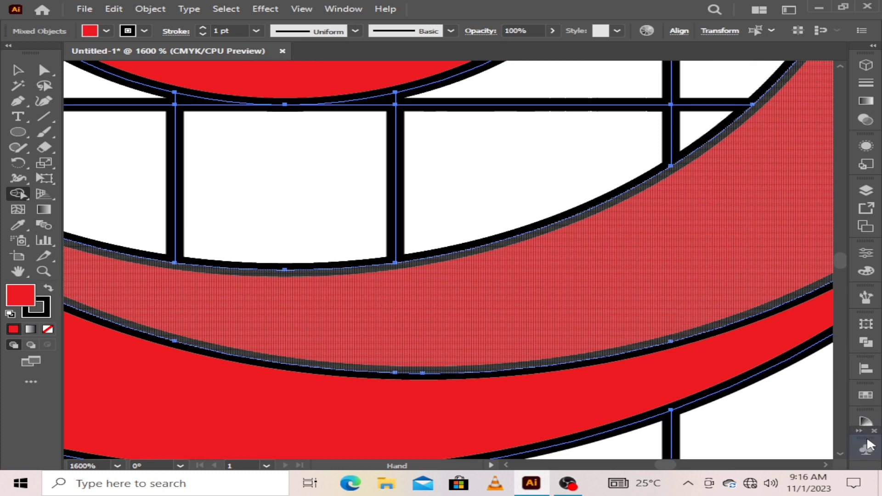
left_click_drag(867, 439, 865, 437)
Join the far-right stem to the bottom band and absorb the slivers along both its edges.
left_click_drag(743, 251, 393, 338)
mouse_move(648, 73)
left_mouse_down()
mouse_move(498, 370)
mouse_move(583, 167)
mouse_move(561, 221)
left_mouse_up()
left_click_drag(388, 329, 375, 329)
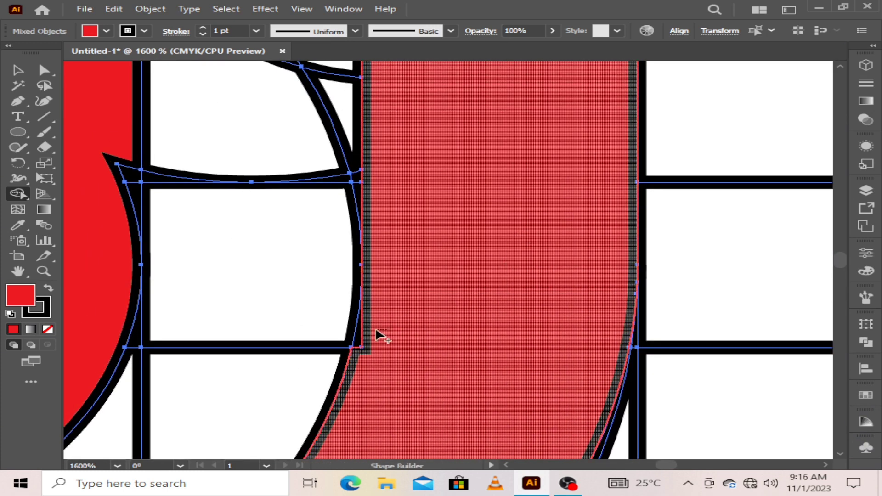
left_click_drag(549, 200, 496, 303)
left_click_drag(492, 271, 497, 242)
left_click_drag(530, 200, 526, 173)
left_click_drag(501, 74, 563, 421)
left_click_drag(441, 274, 556, 218)
Merge the leftover slivers along the edges of the centre-right stem to smooth its outline.
key("alt")
left_click_drag(670, 234, 707, 423)
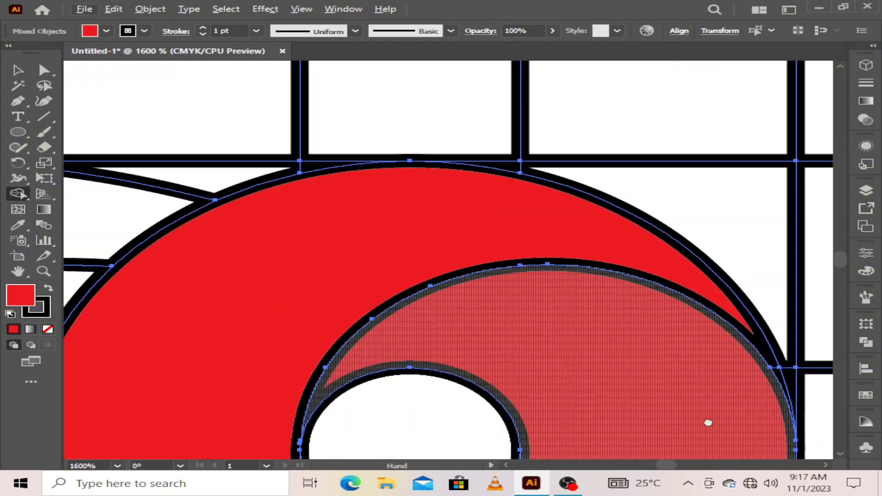
left_click_drag(171, 432, 532, 168)
left_click_drag(409, 210, 406, 275)
mouse_move(589, 388)
left_mouse_down()
mouse_move(559, 317)
mouse_move(568, 117)
left_mouse_up()
left_click_drag(591, 132, 619, 206)
left_click_drag(486, 259, 535, 161)
left_click_drag(395, 234, 387, 288)
left_click_drag(269, 383, 474, 299)
mouse_move(193, 248)
left_mouse_down()
mouse_move(291, 292)
mouse_move(246, 234)
mouse_move(251, 256)
left_mouse_up()
scroll(326, 328, "down", 3)
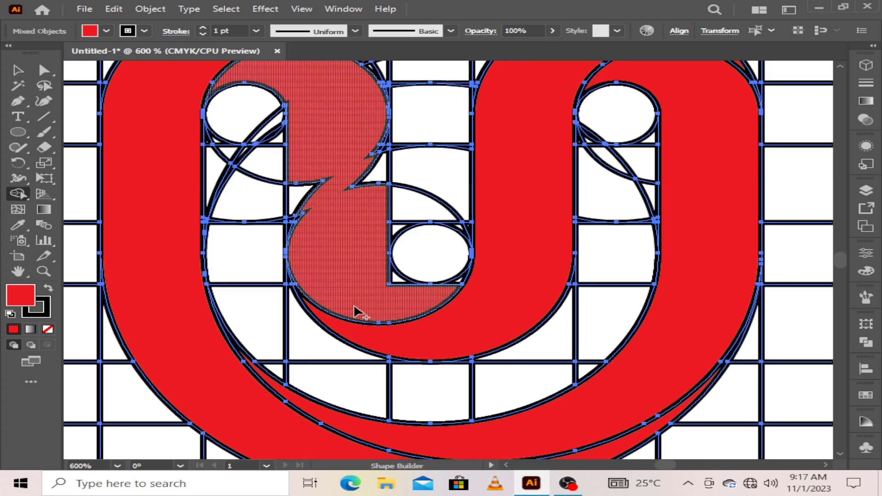
Merge the notches and gaps along the inner-left stem so it curves smoothly around the centre circle.
scroll(354, 308, "up", 3)
mouse_move(505, 284)
left_mouse_down()
mouse_move(567, 372)
mouse_move(698, 308)
left_mouse_up()
left_click_drag(478, 288, 524, 395)
mouse_move(393, 317)
left_mouse_down()
mouse_move(338, 271)
mouse_move(321, 193)
left_mouse_up()
mouse_move(307, 205)
left_mouse_down()
mouse_move(310, 260)
mouse_move(290, 291)
left_mouse_up()
left_click_drag(398, 330, 369, 434)
left_click_drag(500, 338, 506, 243)
mouse_move(499, 193)
left_mouse_down()
mouse_move(474, 450)
mouse_move(491, 414)
left_mouse_up()
left_click_drag(469, 363, 505, 425)
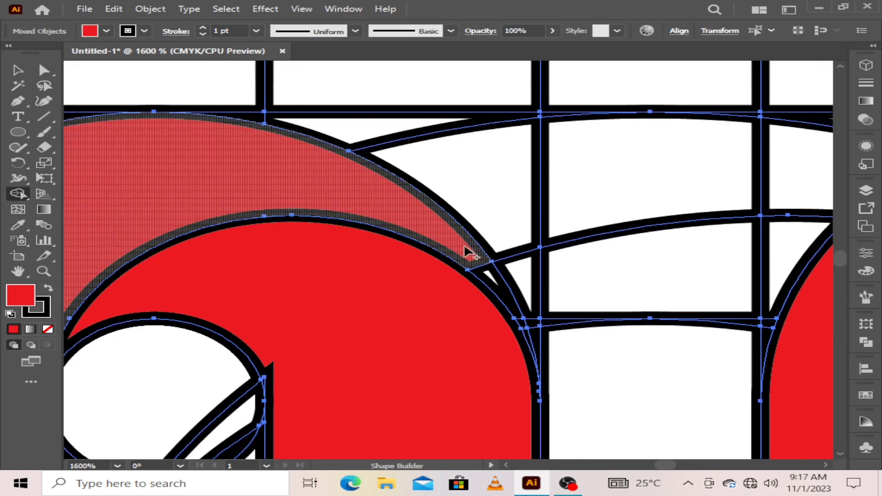
Complete the pointed tip of the left arch and absorb the notch beside the upper-left small circle.
left_click_drag(464, 248, 511, 296)
left_click_drag(491, 267, 528, 340)
mouse_move(284, 360)
left_mouse_down()
mouse_move(451, 288)
mouse_move(430, 276)
mouse_move(447, 313)
mouse_move(522, 242)
left_mouse_up()
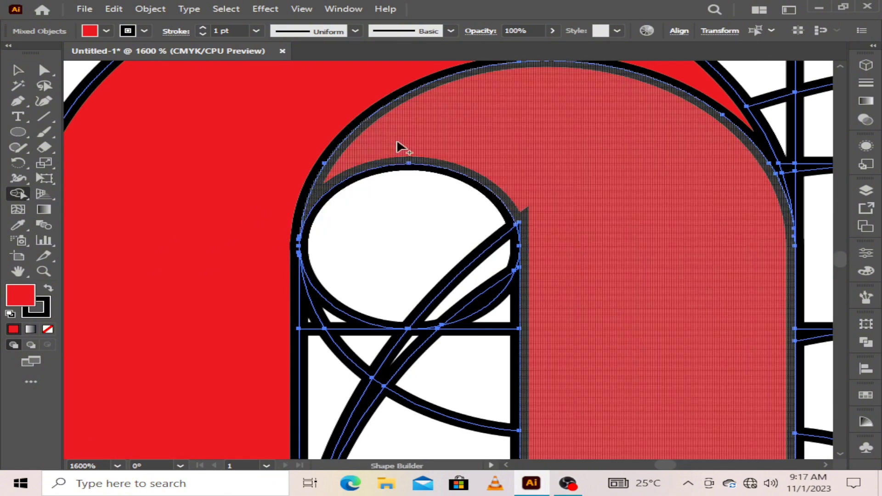
left_click_drag(395, 139, 417, 203)
key("ctrl+z")
mouse_move(523, 210)
left_mouse_down()
mouse_move(534, 202)
mouse_move(518, 233)
left_mouse_up()
scroll(541, 297, "down", 6)
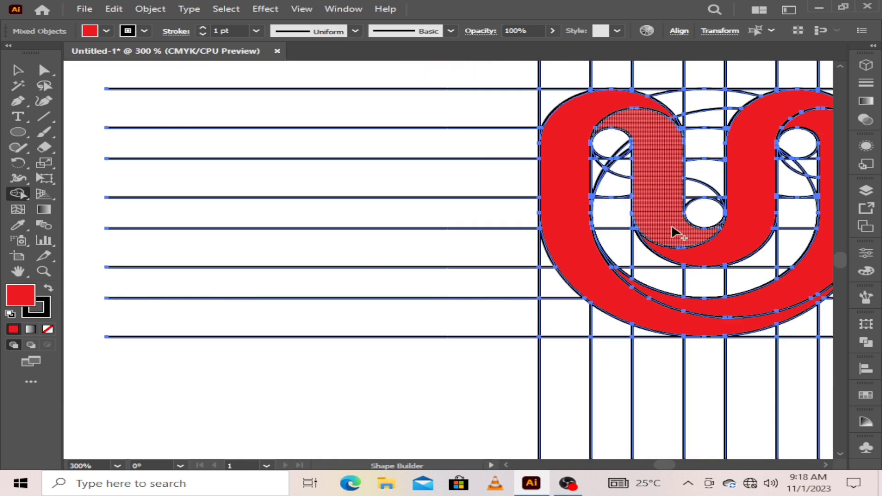
Select all unfilled grid lines and circle segments with the Magic Wand and delete them.
left_click_drag(671, 226, 489, 233)
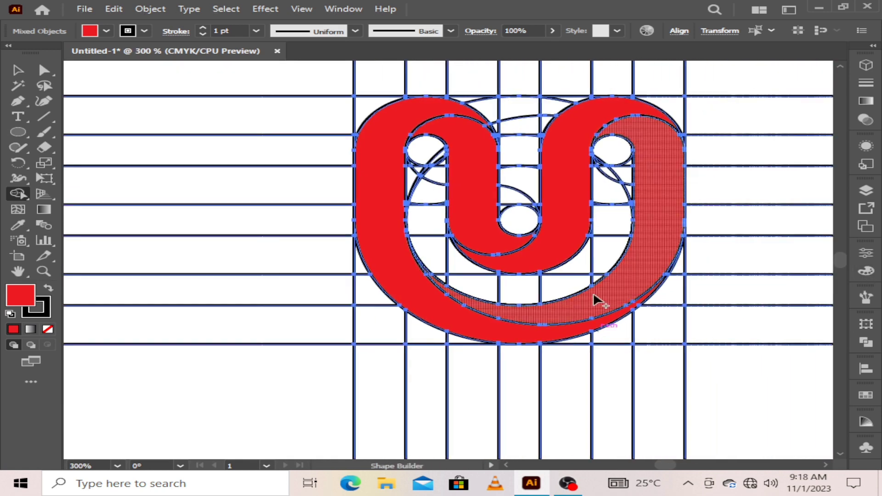
scroll(595, 296, "down", 2)
scroll(620, 305, "up", 3)
left_click_drag(642, 142, 649, 226)
left_click(18, 73)
scroll(203, 133, "down", 3)
left_click(17, 86)
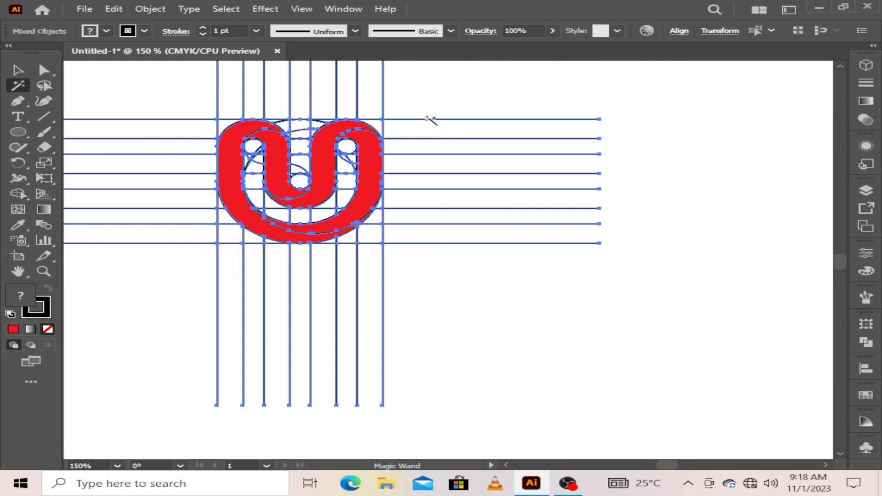
left_click(431, 121)
left_click(441, 120)
key("Delete")
key("v")
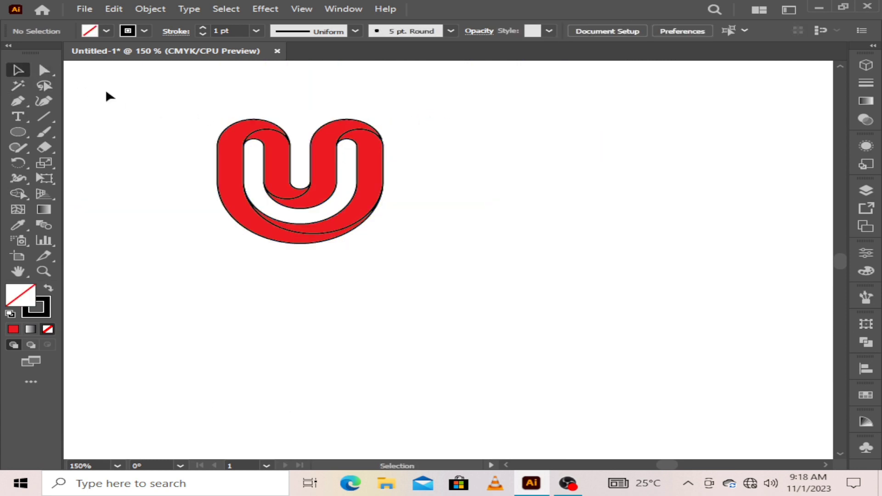
Apply the pink gradient of the first colour circle to the logo's outer band with the Eyedropper.
left_click_drag(332, 188, 449, 253)
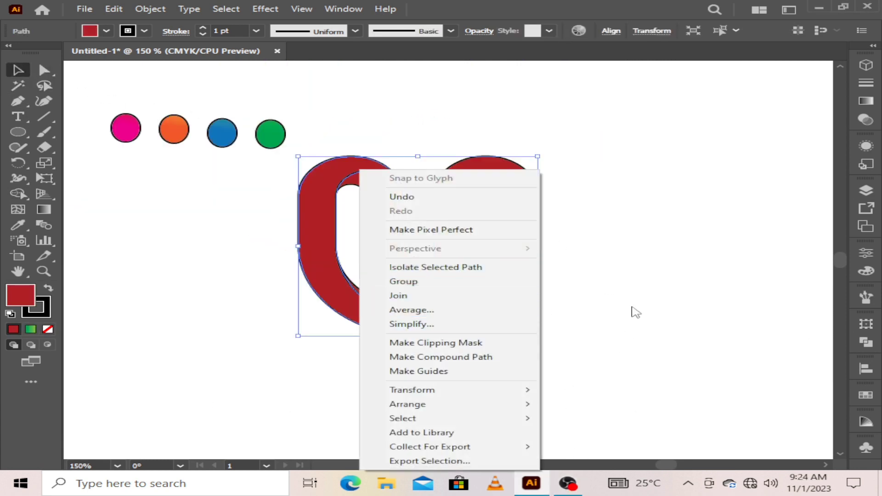
left_click(311, 202)
left_click(22, 224)
left_click(129, 130)
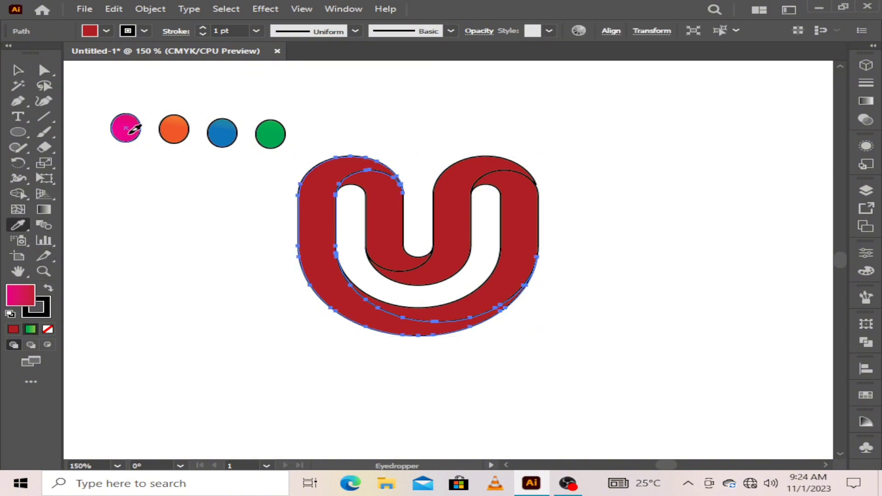
Apply the orange gradient of the second colour circle to the logo's inner-left stem.
left_click(18, 70)
left_click(246, 183)
left_click(384, 209)
left_click(20, 225)
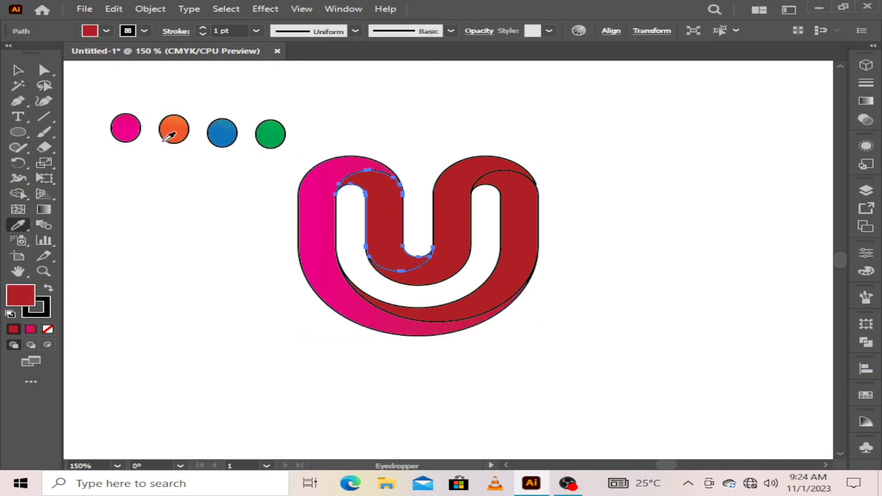
left_click(174, 130)
Apply the blue gradient of the third colour circle to the logo's centre-right stem.
left_click(17, 70)
left_click(450, 187)
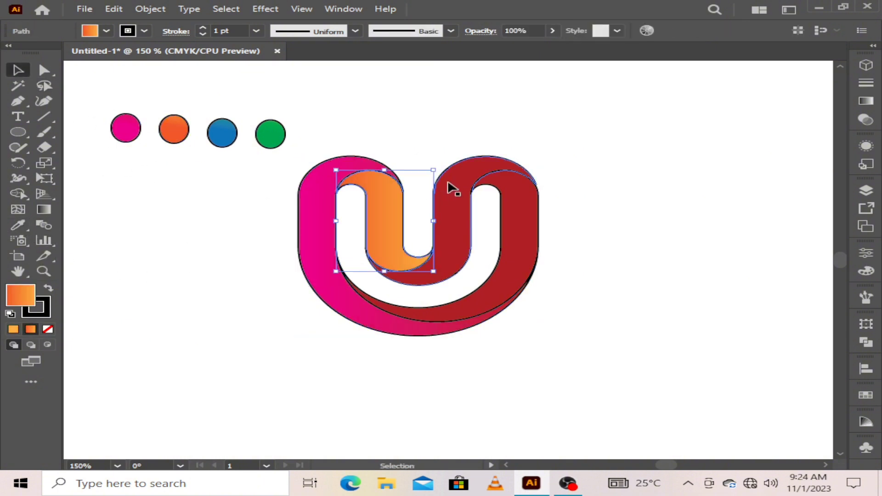
left_click(18, 224)
left_click(267, 133)
Apply the green gradient of the fourth colour circle to the far-right stem and inner bottom curve.
left_click(18, 69)
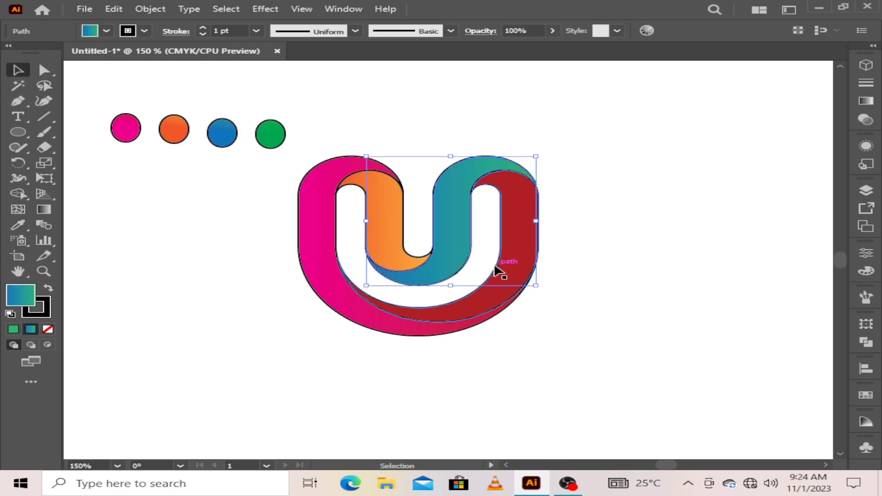
left_click(502, 271)
left_click(17, 224)
left_click(271, 134)
Delete the four sample colour circles beside the logo.
left_click(18, 70)
left_click_drag(114, 94, 542, 339)
key("Delete")
Remove the stroke from all logo shapes, deselect them and collapse the colour settings.
left_click(49, 309)
left_click(48, 329)
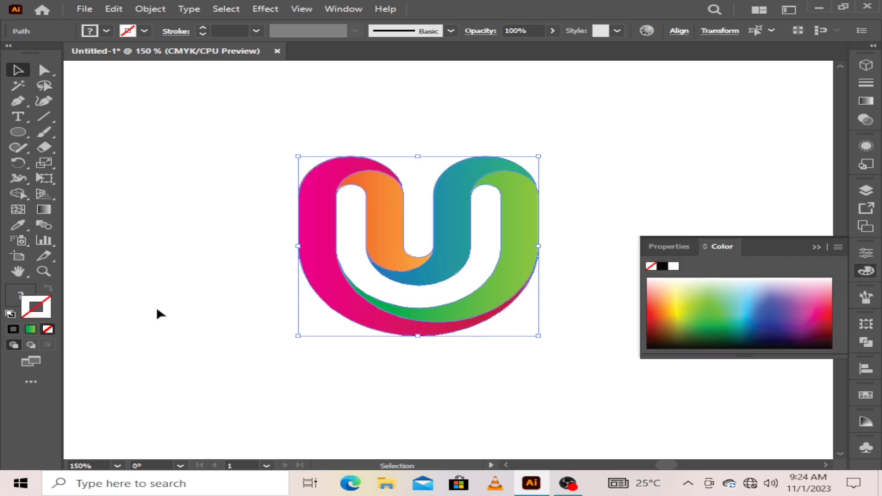
left_click(157, 310)
left_click(817, 246)
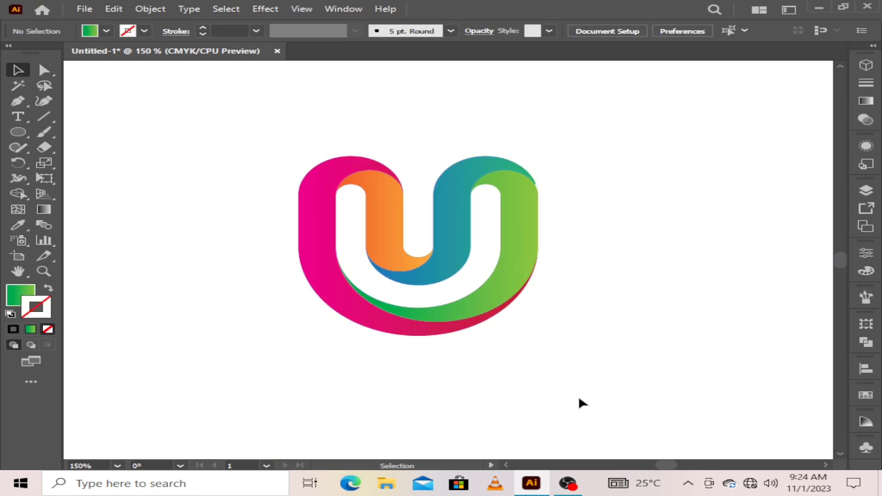